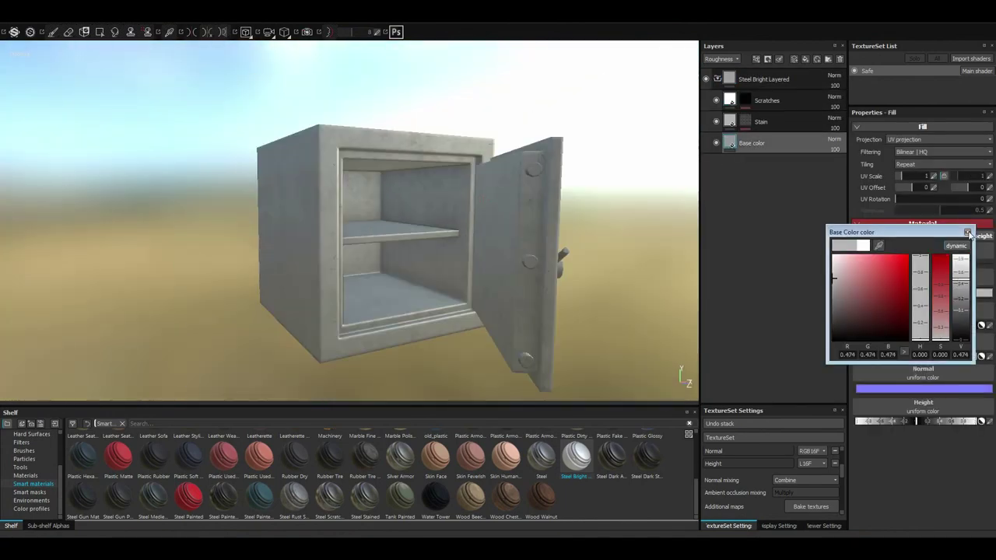
Lower the Stain mask's Clouds histogram position and reduce the Stain layer's opacity.
click(804, 122)
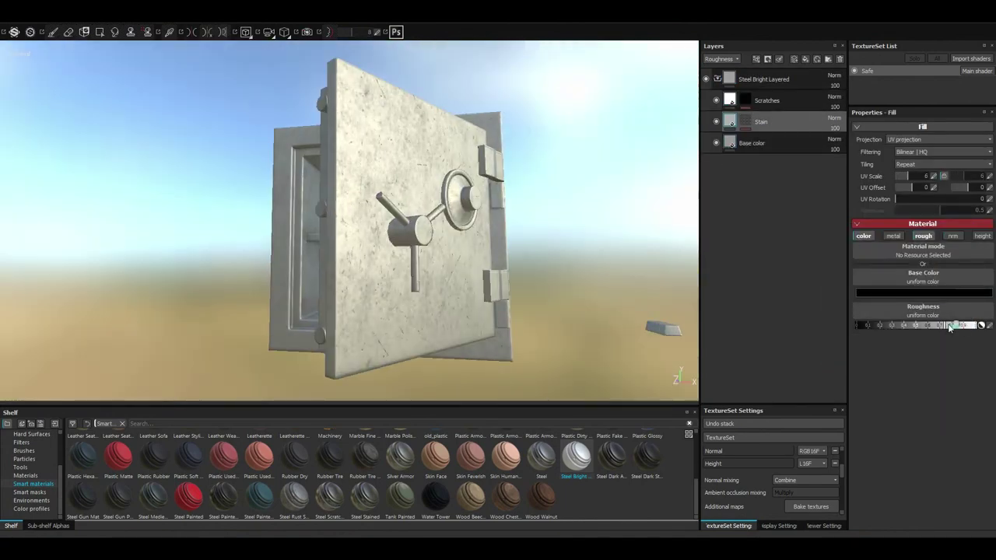
click(743, 139)
drag(948, 309, 892, 313)
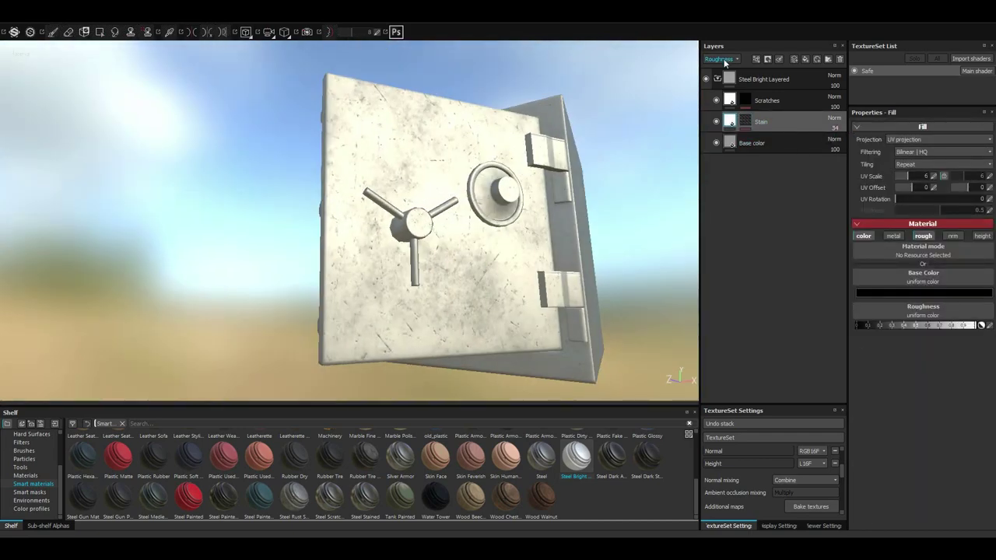
mouse_move(840, 141)
mouse_down()
mouse_move(874, 141)
mouse_move(848, 140)
mouse_up()
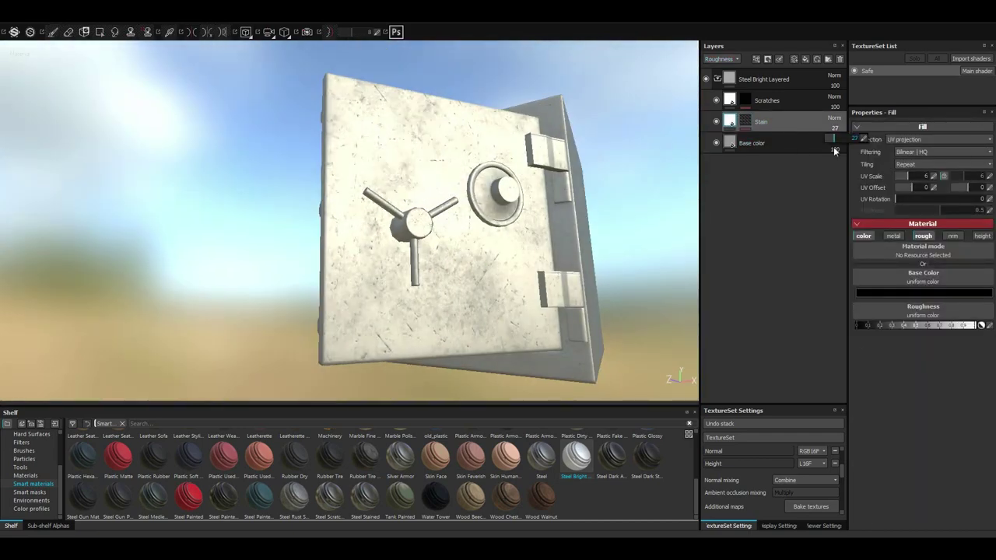
click(720, 60)
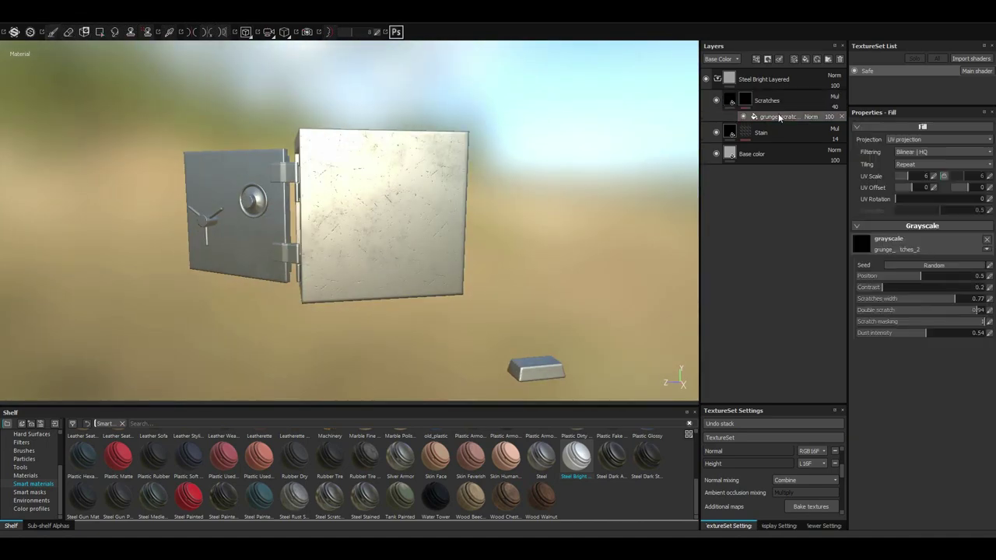
Add a Clouds 2 fill in Multiply to the Scratches mask, position 0.22, contrast about 0.8.
right_click(780, 116)
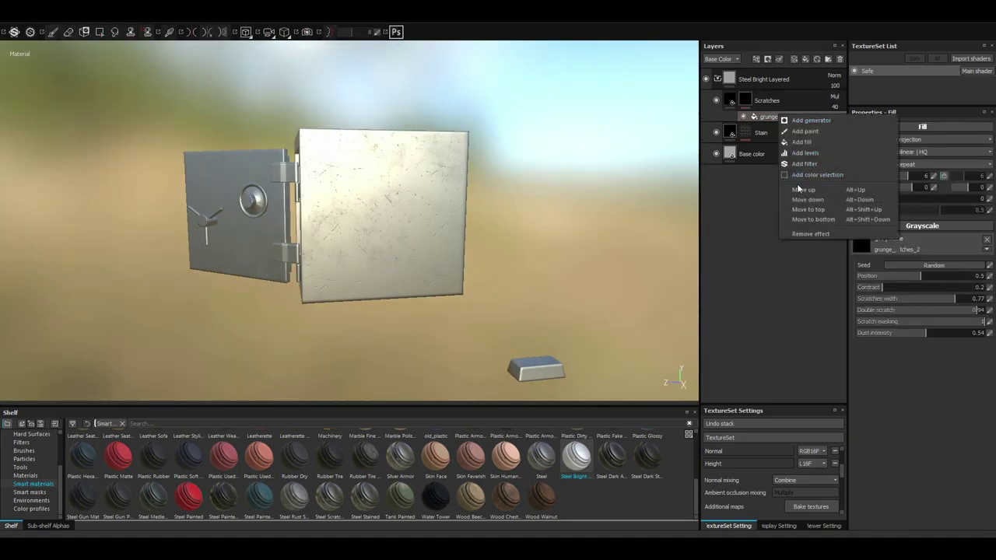
click(801, 141)
click(918, 305)
click(902, 240)
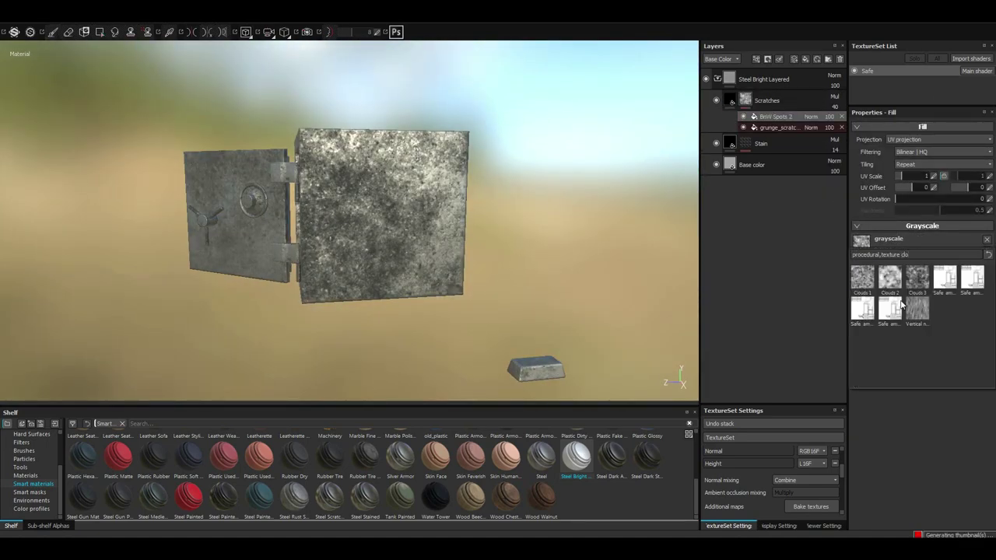
click(890, 278)
mouse_move(944, 301)
mouse_down()
mouse_move(902, 301)
mouse_move(913, 310)
mouse_up()
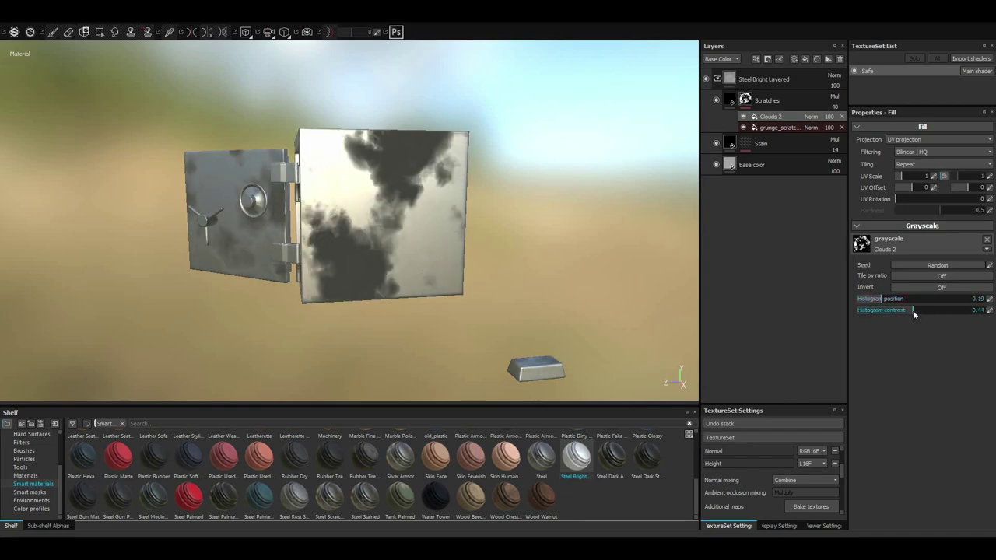
click(817, 165)
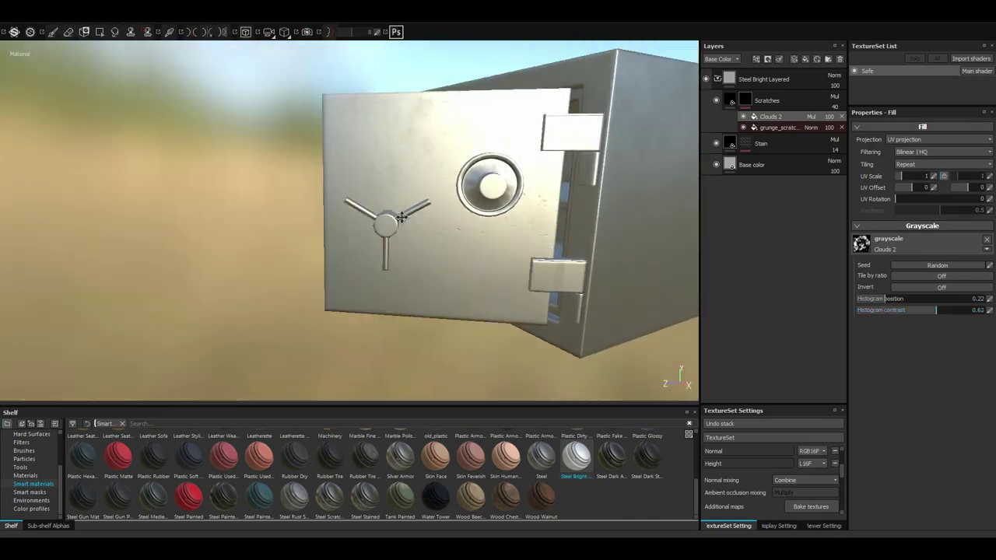
drag(936, 317, 956, 311)
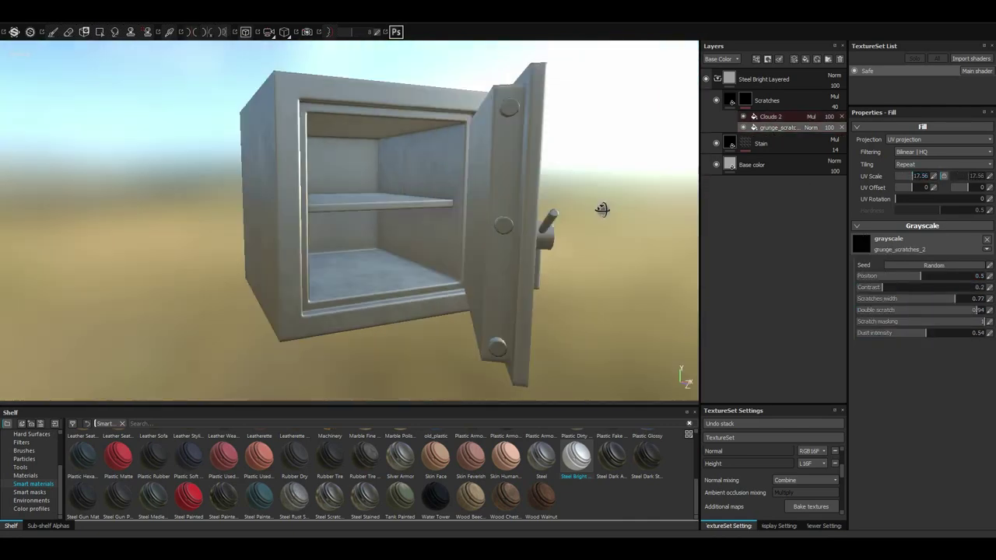
Add a new paint layer named dirty above the Stain layer.
alt+drag(596, 207, 524, 225)
click(759, 144)
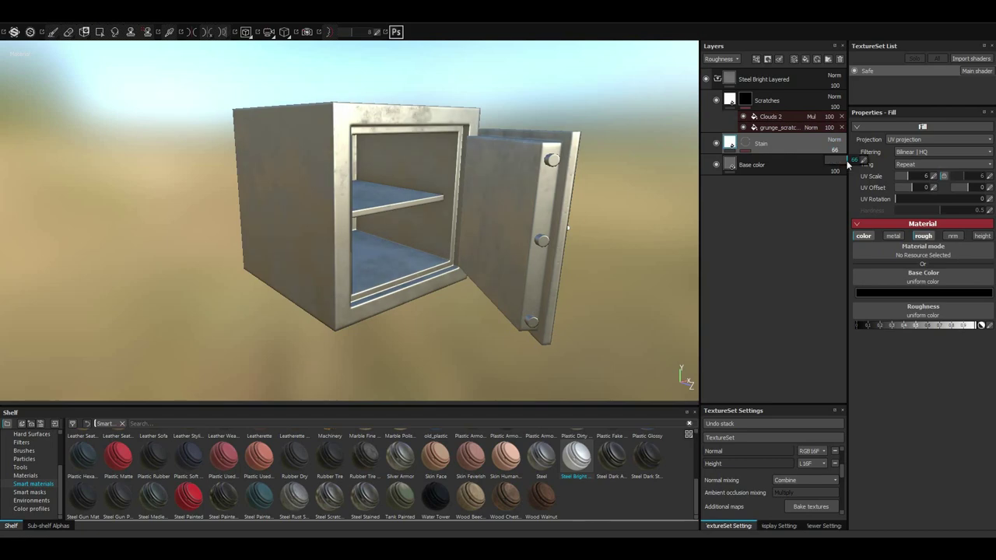
click(795, 63)
right_click(784, 141)
click(809, 288)
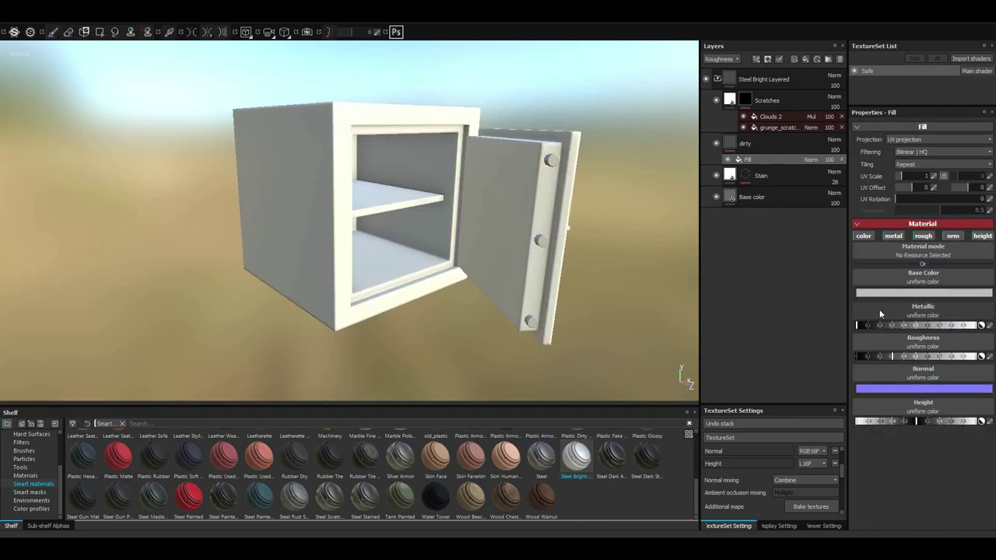
Give the dirty layer a fill with a dirt mask and a dark base colour.
click(30, 491)
drag(295, 452, 745, 144)
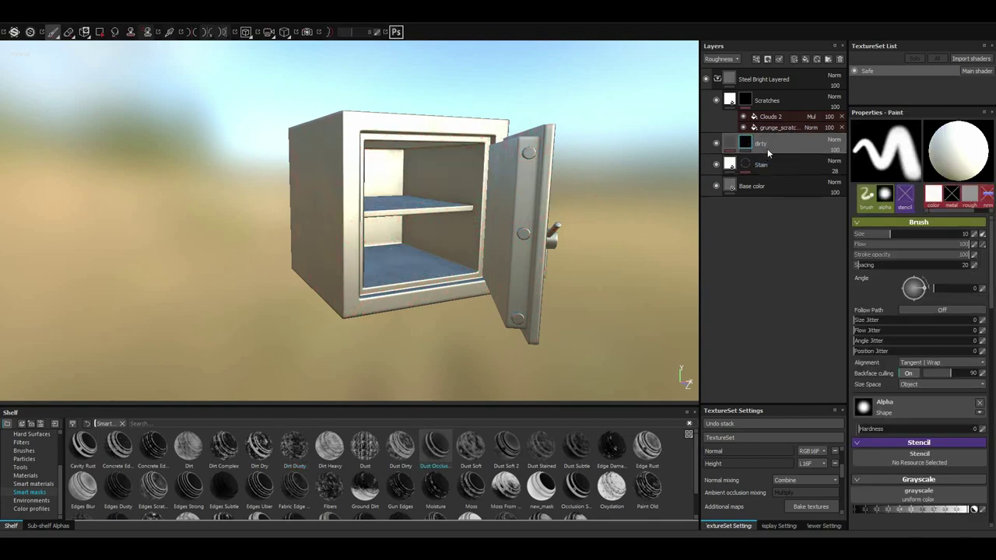
click(762, 158)
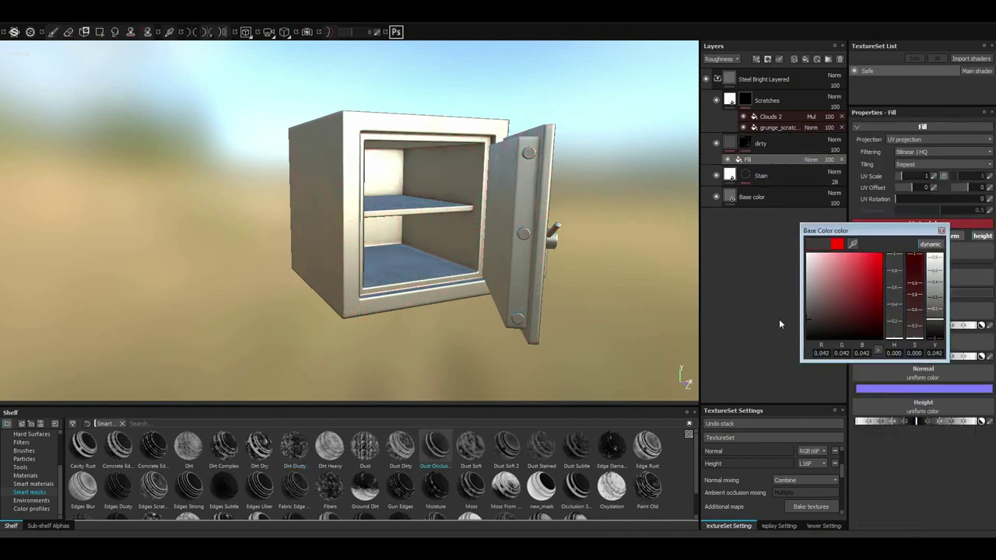
click(942, 230)
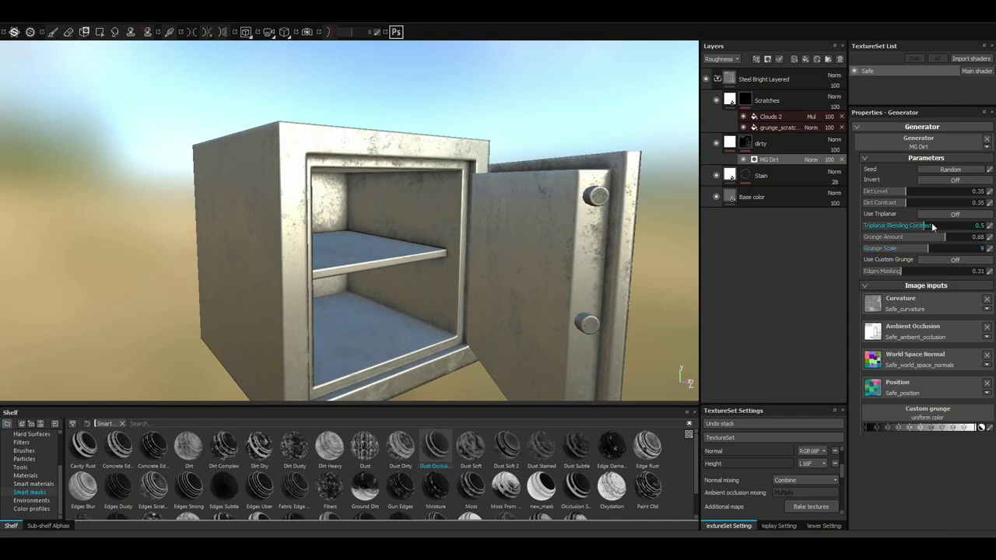
Lower the MG Dirt level to about 0.29 and show the smart materials shelf.
drag(904, 191, 894, 191)
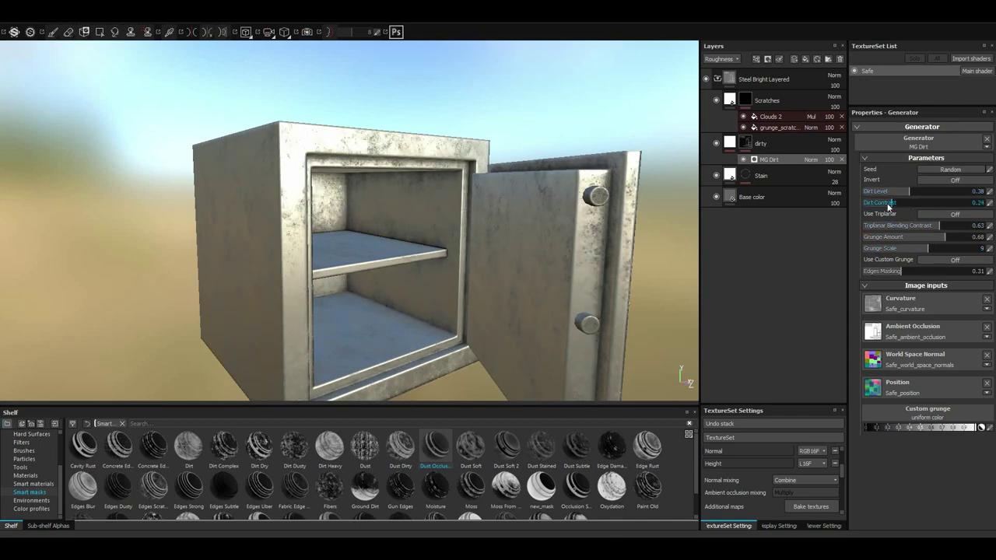
click(898, 192)
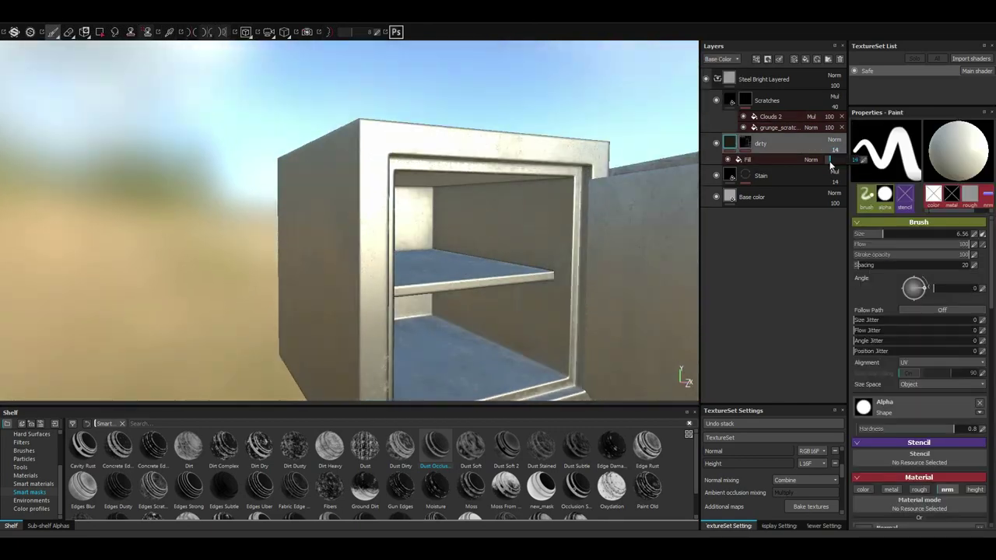
alt+drag(351, 234, 242, 253)
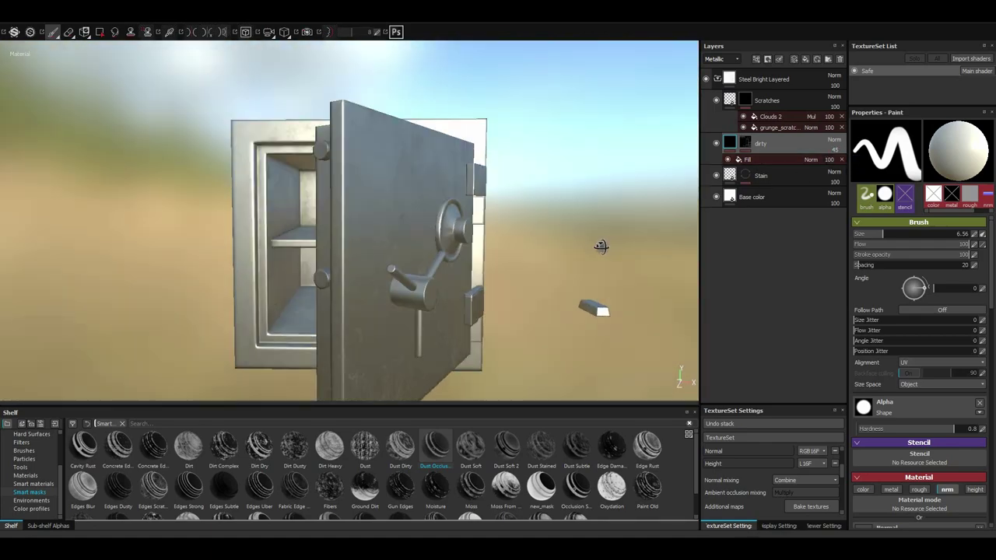
alt+drag(596, 241, 484, 255)
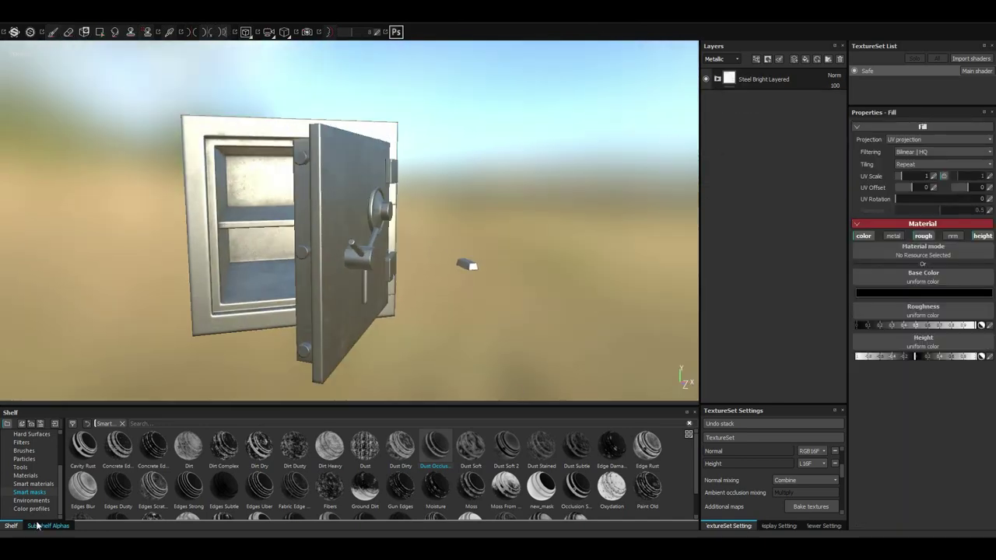
click(34, 484)
scroll(234, 475, down, 1)
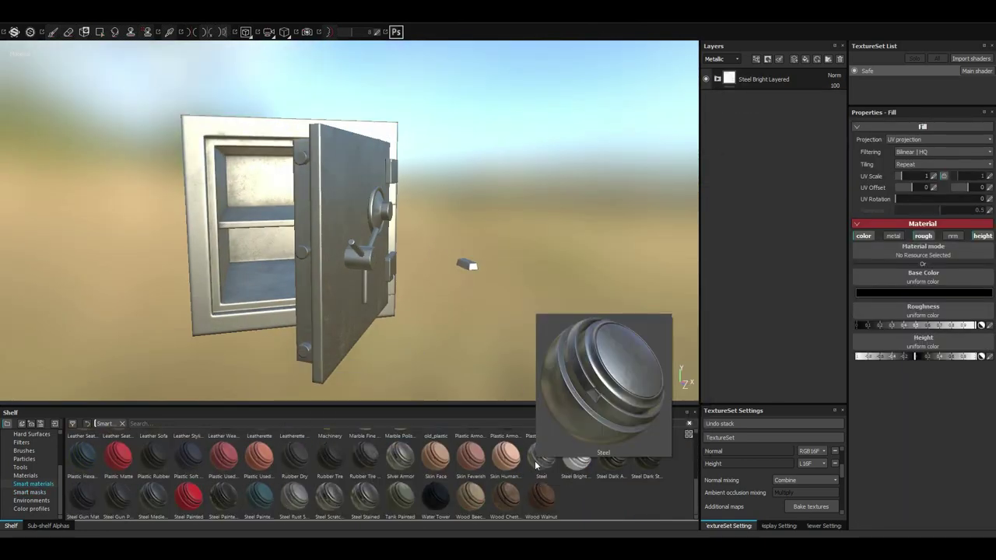
Add the Steel Bright smart material to the layer stack, undoing an accidental Steel drop.
mouse_move(540, 455)
mouse_down()
mouse_move(325, 221)
mouse_move(372, 205)
mouse_up()
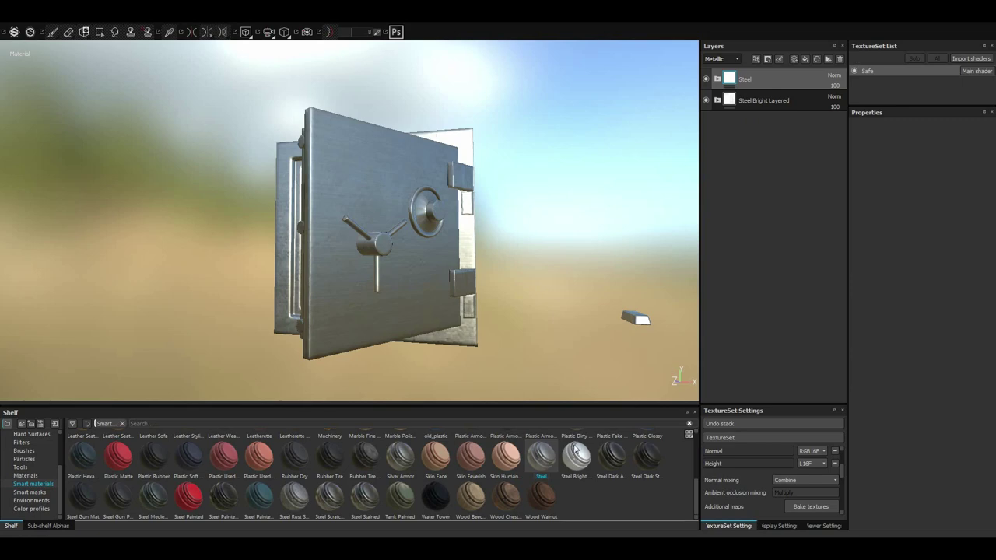
key(ctrl+z)
drag(752, 74, 577, 467)
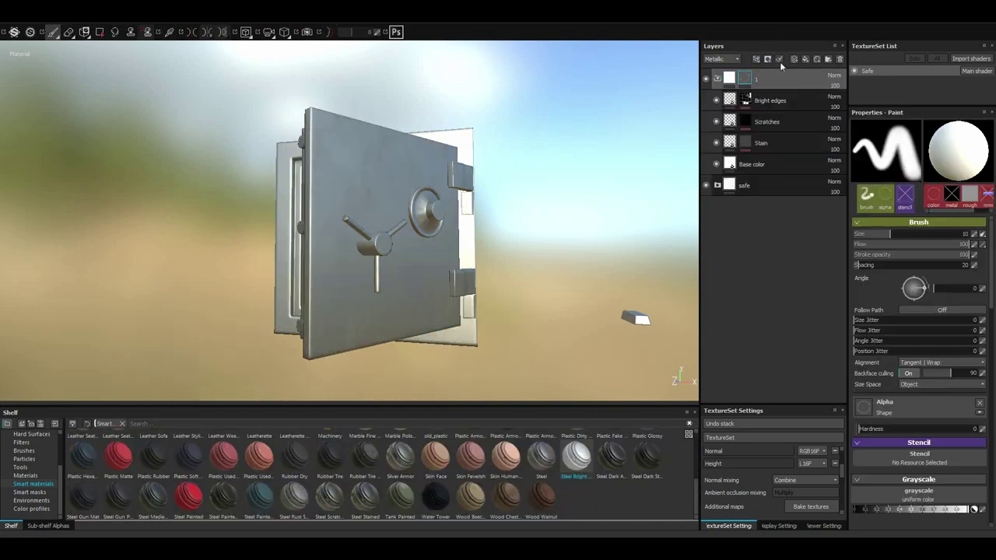
scroll(426, 224, up, 5)
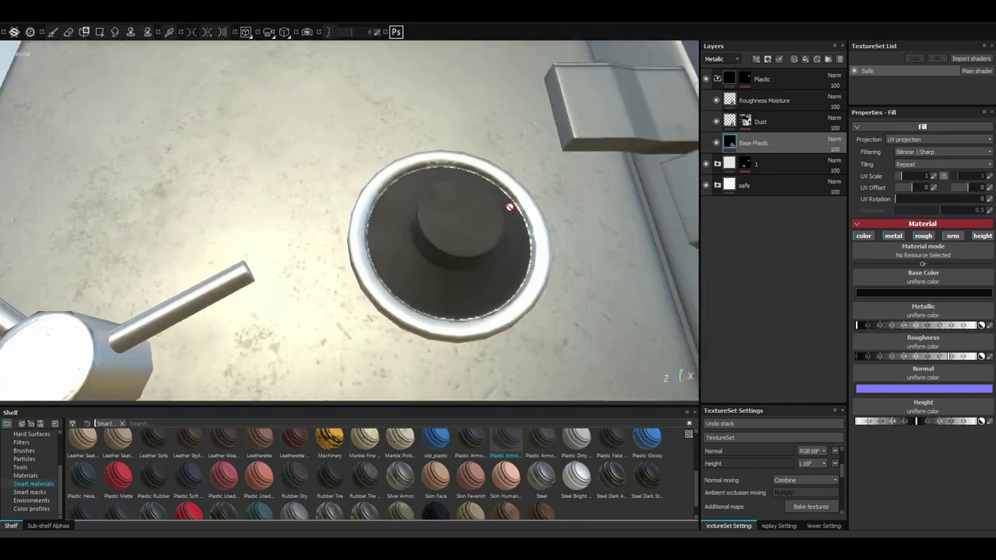
Duplicate the Plastic folder and rename the copy 'metal'.
click(775, 81)
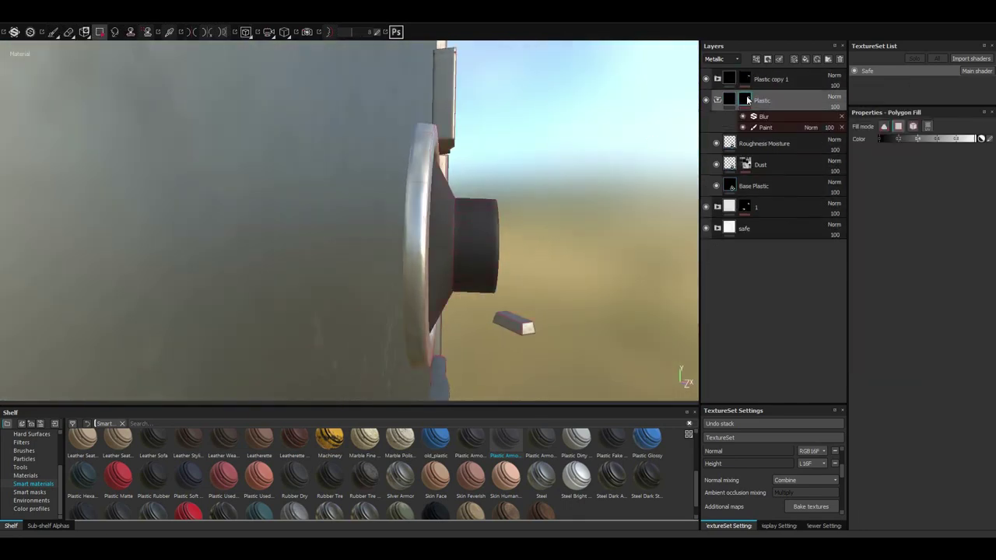
click(745, 82)
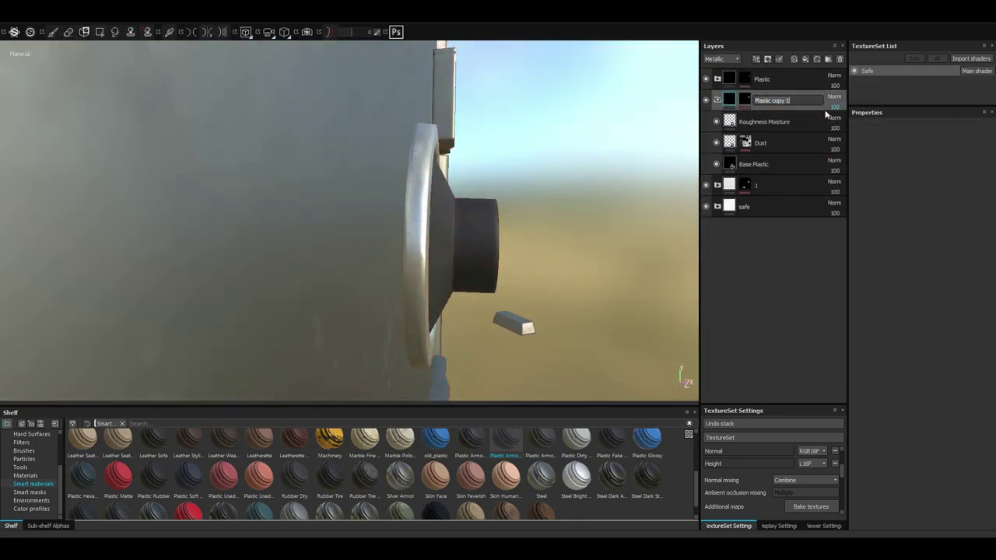
text(metal)
click(754, 165)
key(f)
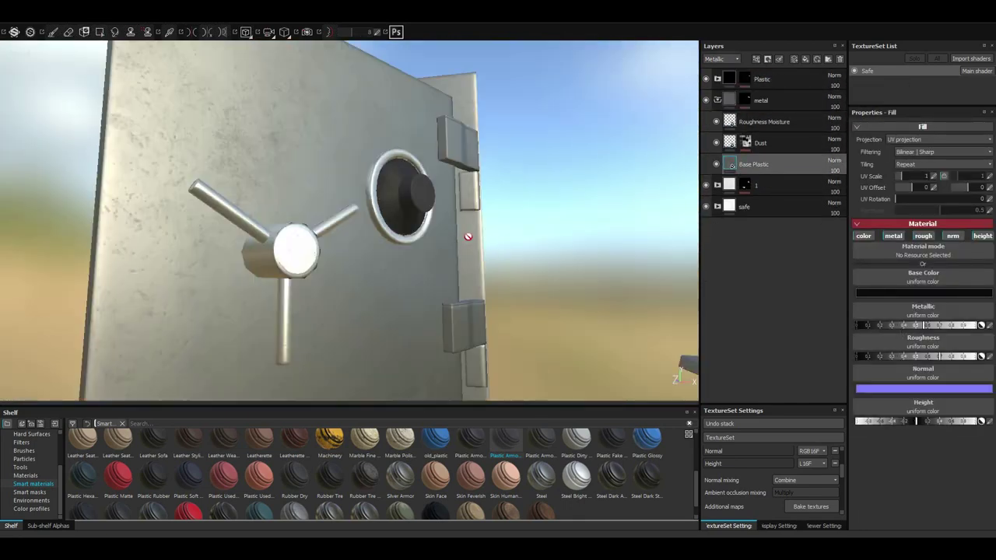
Move the metal folder below Plastic and bring up the new layer's options.
click(931, 293)
click(974, 236)
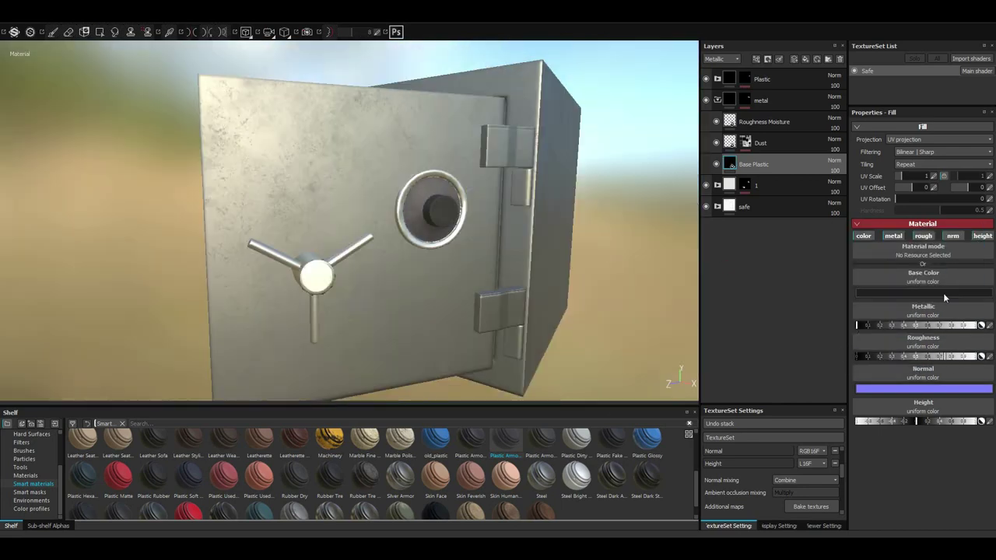
click(943, 293)
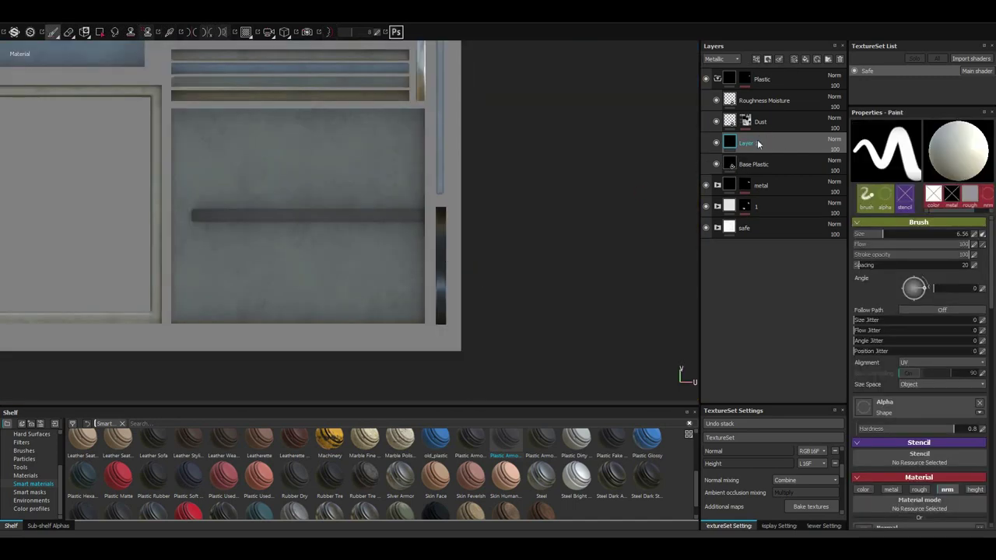
right_click(759, 144)
Give Layer 1 a fill with a paint effect above it, then switch to the 3D-only view.
click(778, 398)
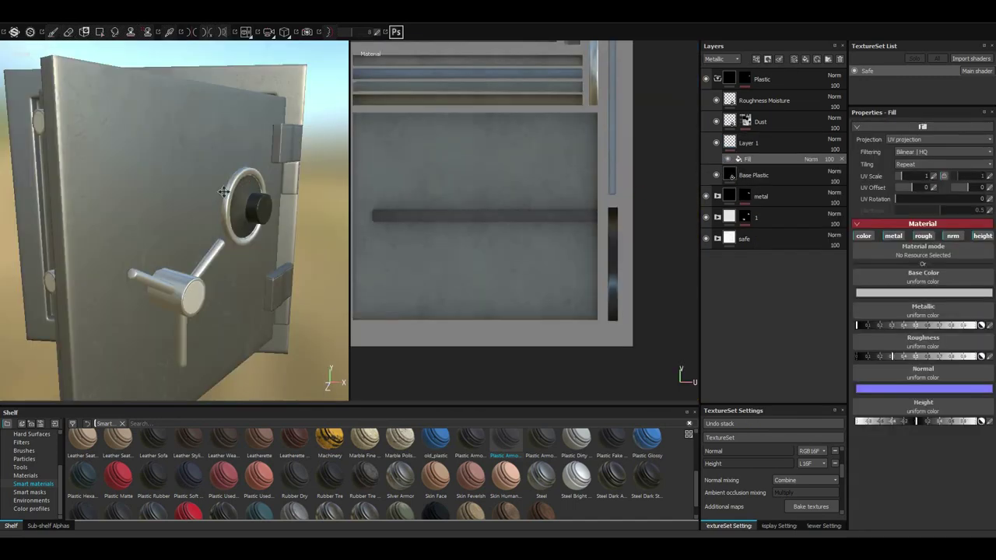
click(785, 173)
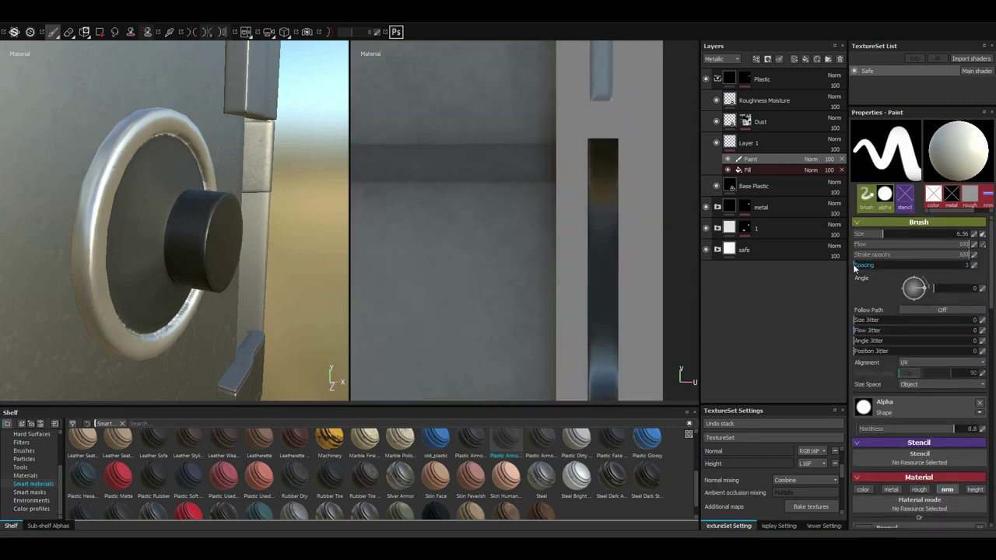
scroll(601, 140, down, 2)
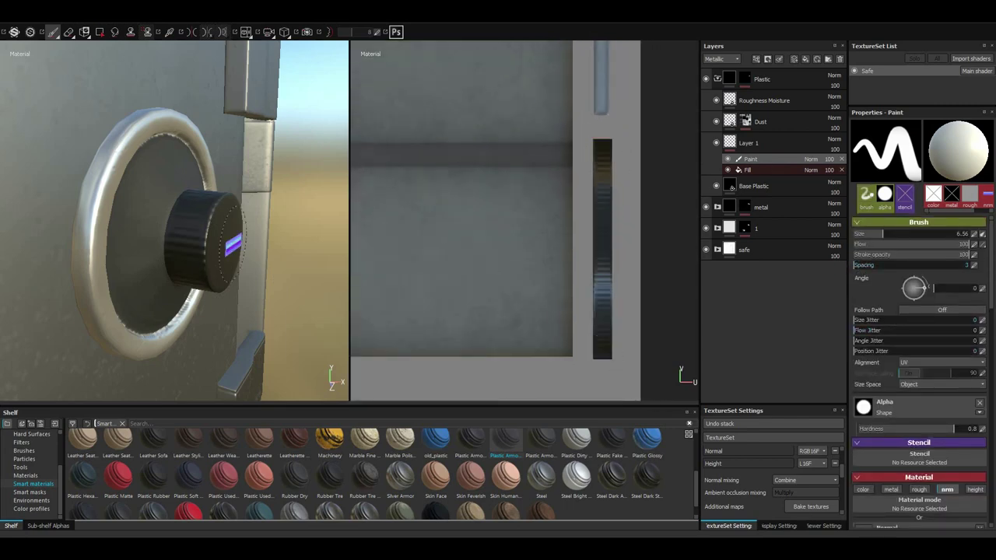
key(F2)
scroll(545, 102, up, 5)
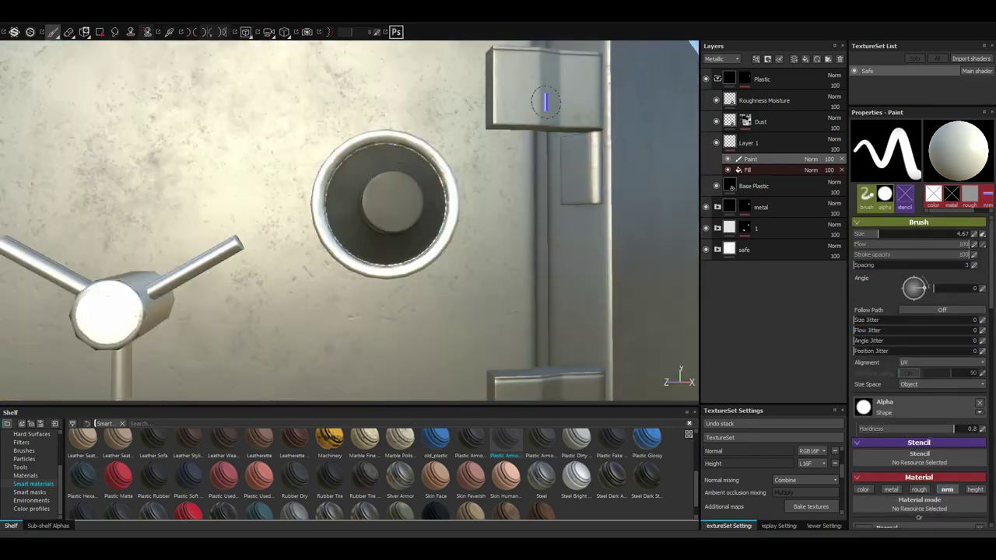
Expand layer folder 1 and select its Base color fill layer, framing the safe.
click(716, 78)
click(717, 122)
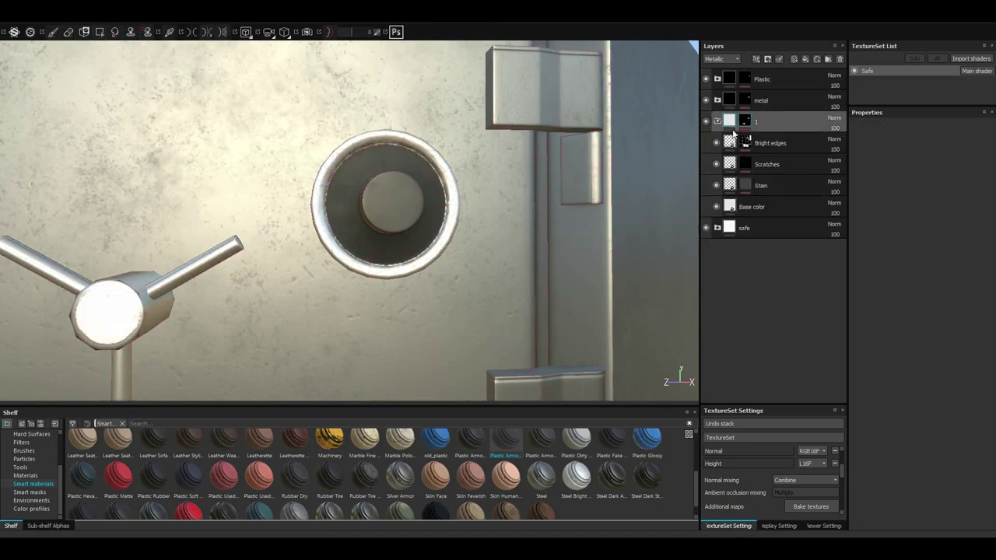
click(748, 206)
click(924, 292)
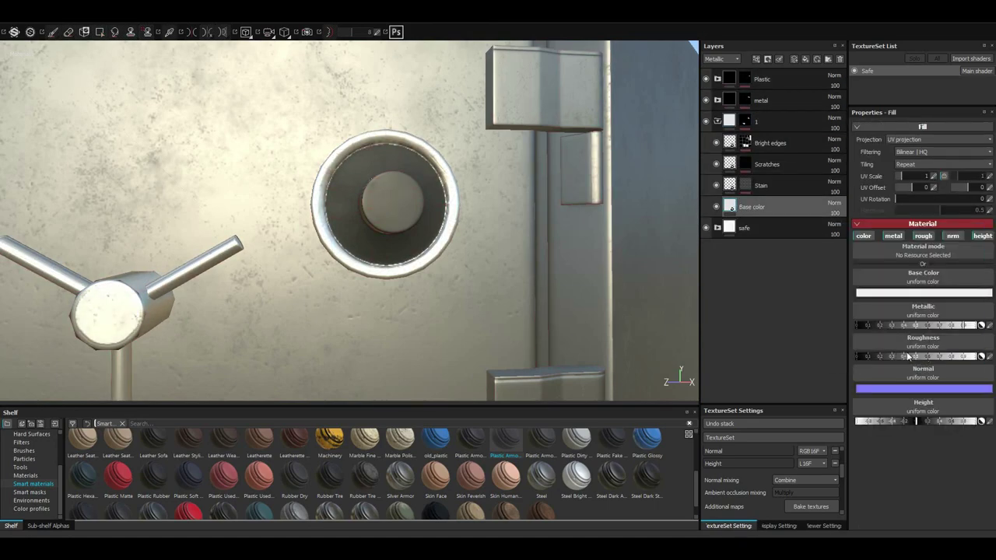
key(f)
mouse_move(350, 233)
alt+mouse_down()
mouse_move(434, 178)
mouse_move(436, 225)
alt+mouse_up()
Expand the safe folder, check Stain's BnW Spots 1 mask, and switch the dirty fill to MG Dirt.
click(717, 227)
click(720, 307)
click(745, 303)
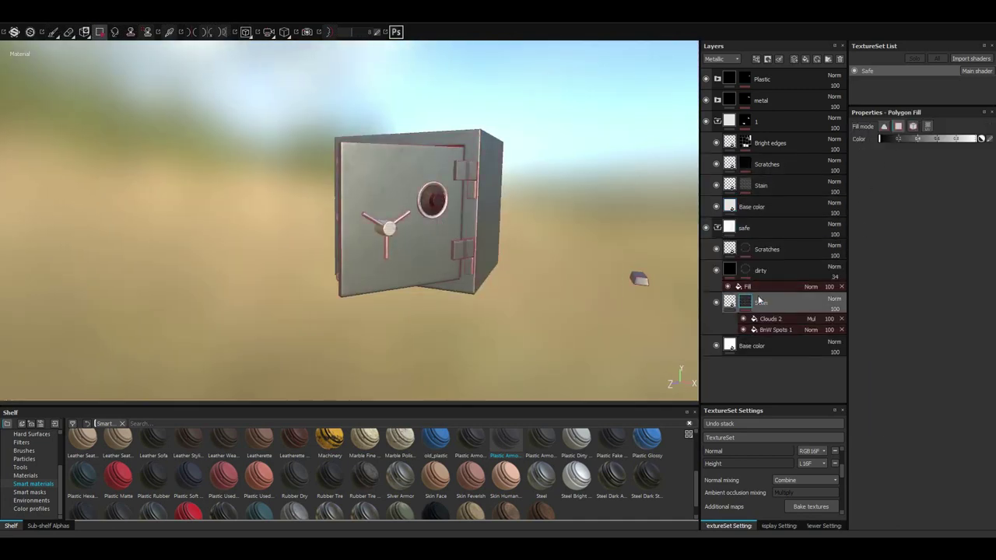
click(774, 329)
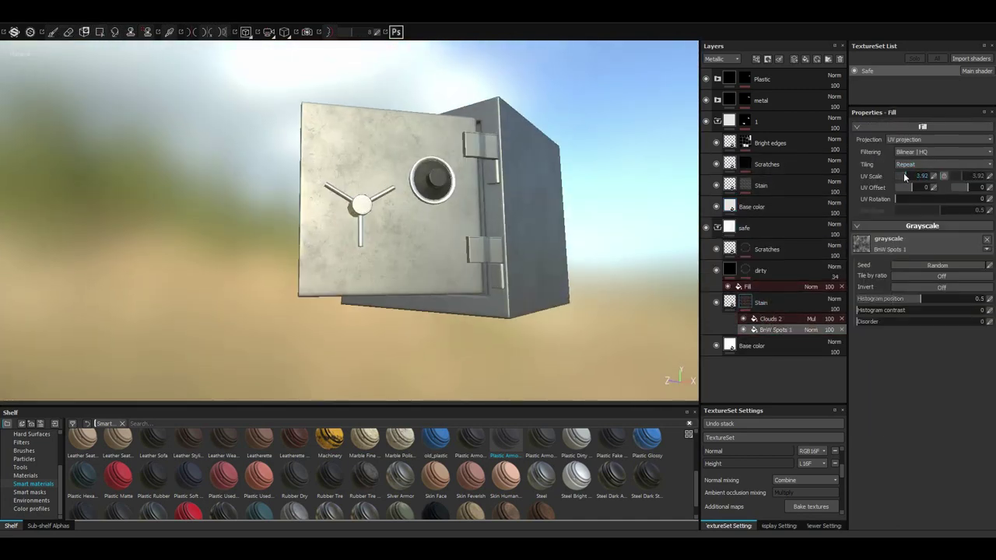
click(714, 274)
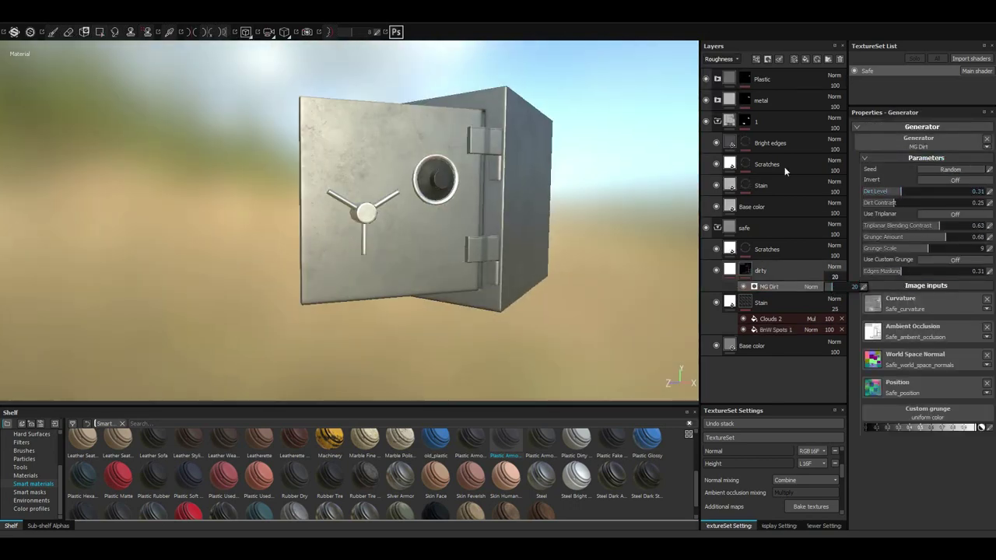
click(730, 299)
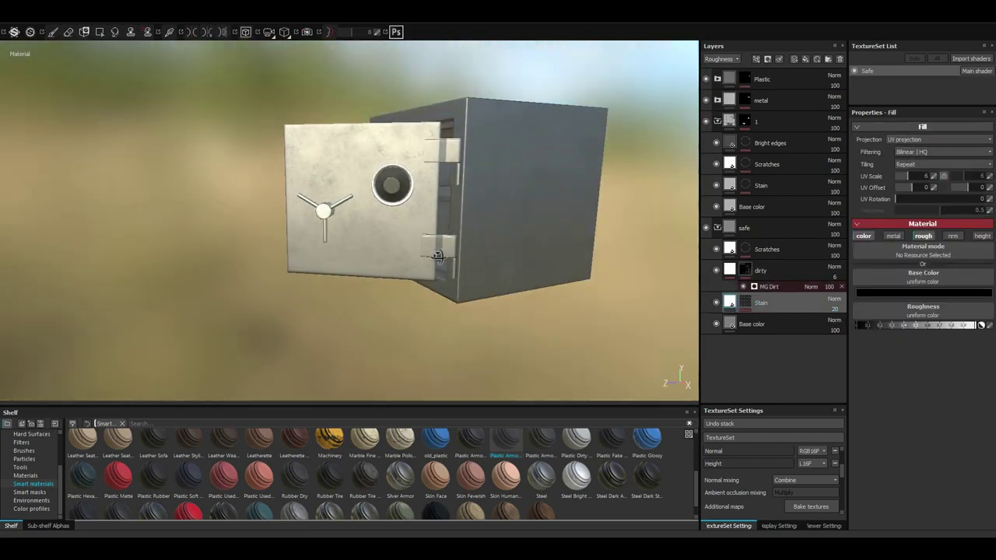
Orbit and zoom around the open safe to inspect the dirt, then reselect the Stain layer.
mouse_move(436, 233)
alt+mouse_down()
mouse_move(565, 213)
mouse_move(548, 214)
alt+mouse_up()
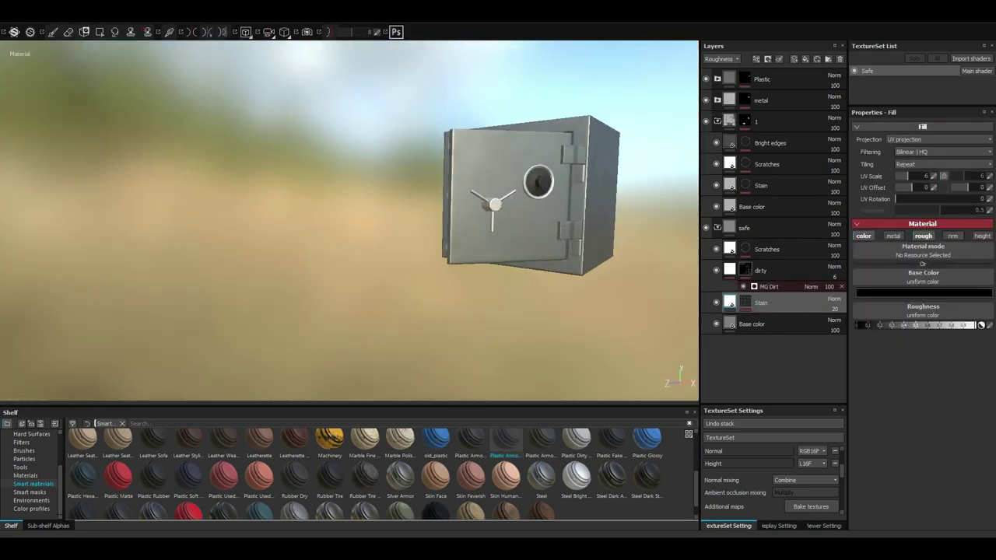
mouse_move(515, 262)
alt+mouse_down()
mouse_move(534, 282)
mouse_move(589, 282)
mouse_move(511, 265)
mouse_move(459, 268)
mouse_move(289, 216)
mouse_move(382, 216)
alt+mouse_up()
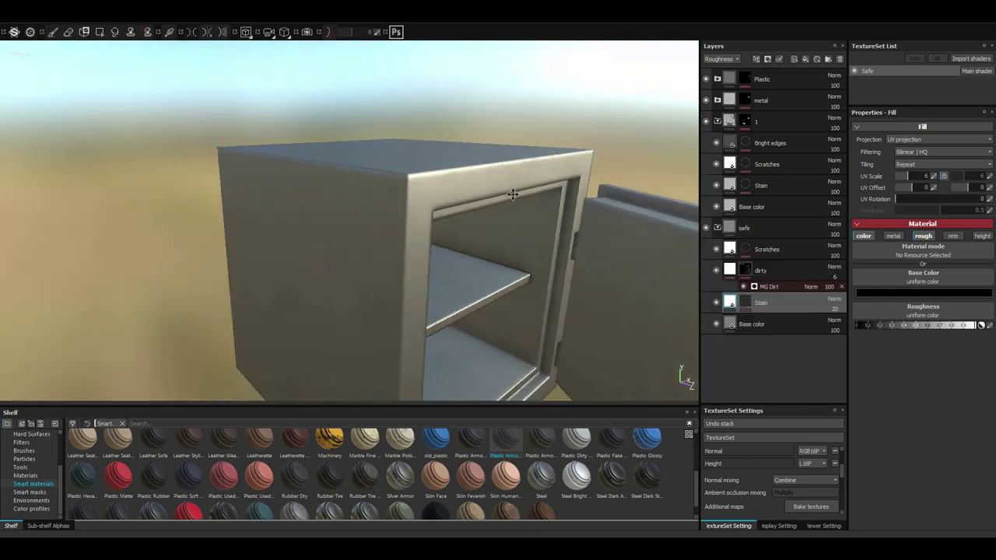
alt+middle_drag(513, 194, 452, 195)
click(717, 227)
mouse_move(583, 244)
alt+mouse_down()
mouse_move(462, 185)
mouse_move(333, 197)
mouse_move(690, 322)
alt+mouse_up()
mouse_move(690, 322)
alt+right_down()
mouse_move(485, 195)
mouse_move(496, 244)
mouse_move(374, 270)
alt+right_up()
mouse_move(374, 269)
alt+mouse_down()
mouse_move(307, 279)
mouse_move(381, 278)
alt+mouse_up()
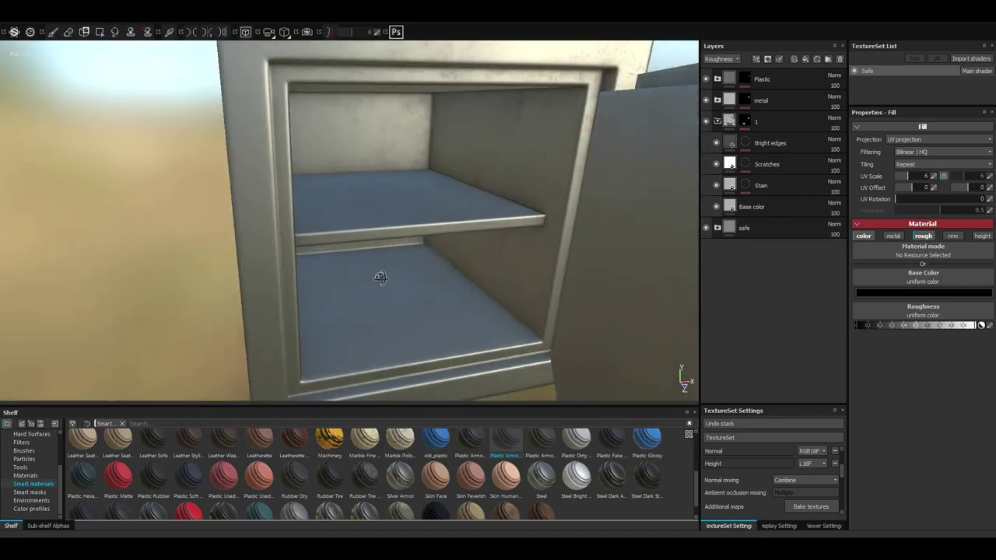
alt+right_drag(381, 278, 418, 254)
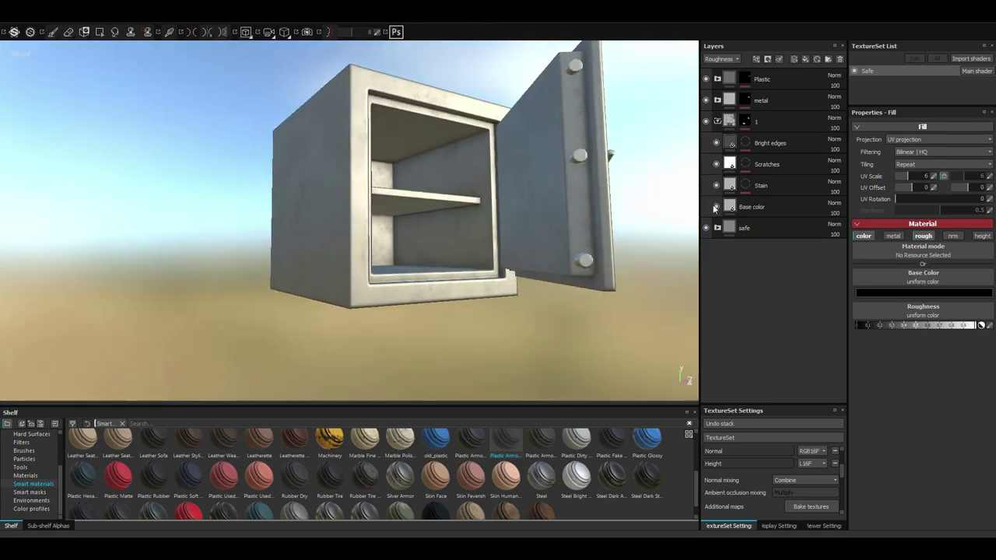
click(716, 227)
click(718, 302)
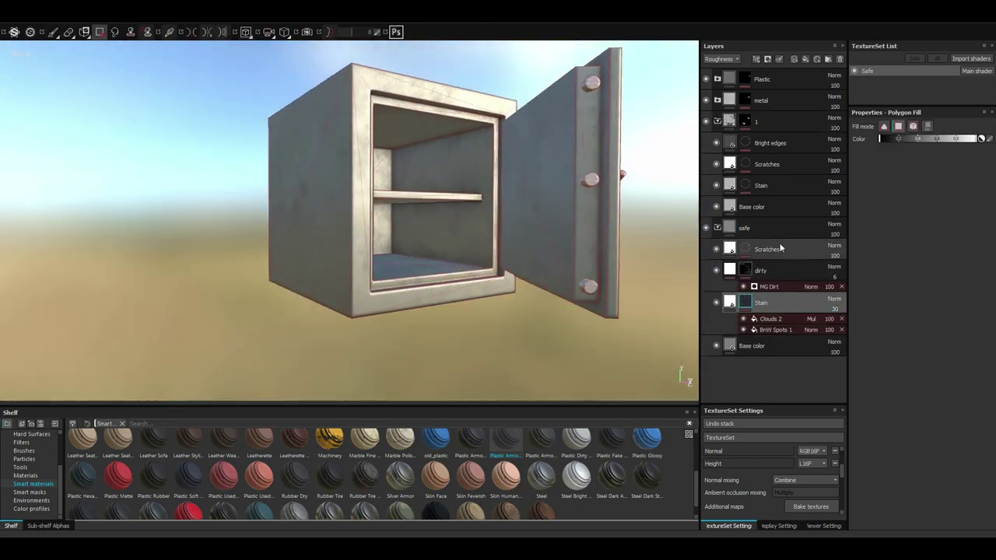
Add fill Layer 2 to the safe folder and apply the MG Metal Edge Wear mask.
right_click(781, 248)
click(801, 334)
click(923, 292)
click(864, 256)
click(29, 492)
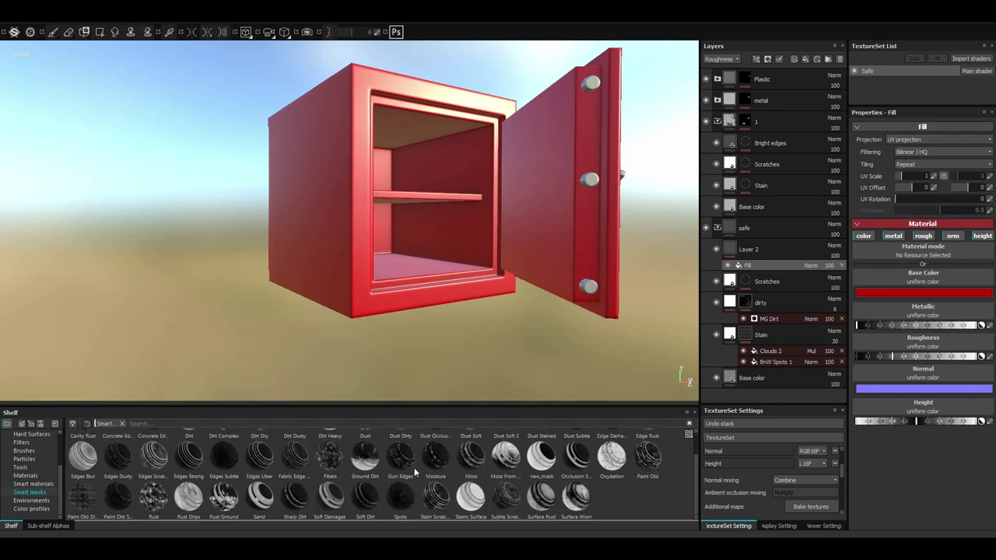
drag(153, 455, 747, 249)
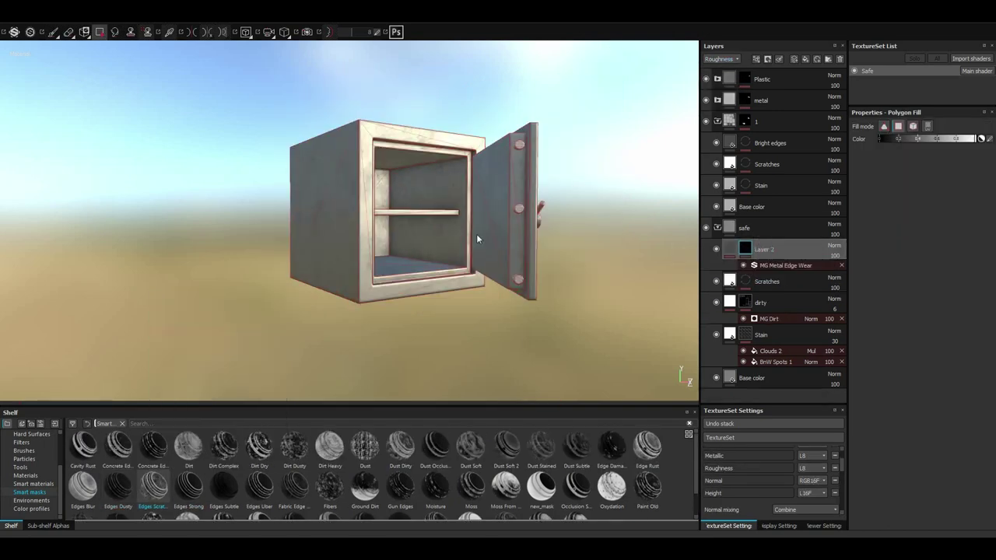
Lower the edge wear level to 0.63 and change the wear colour from red to white.
click(785, 265)
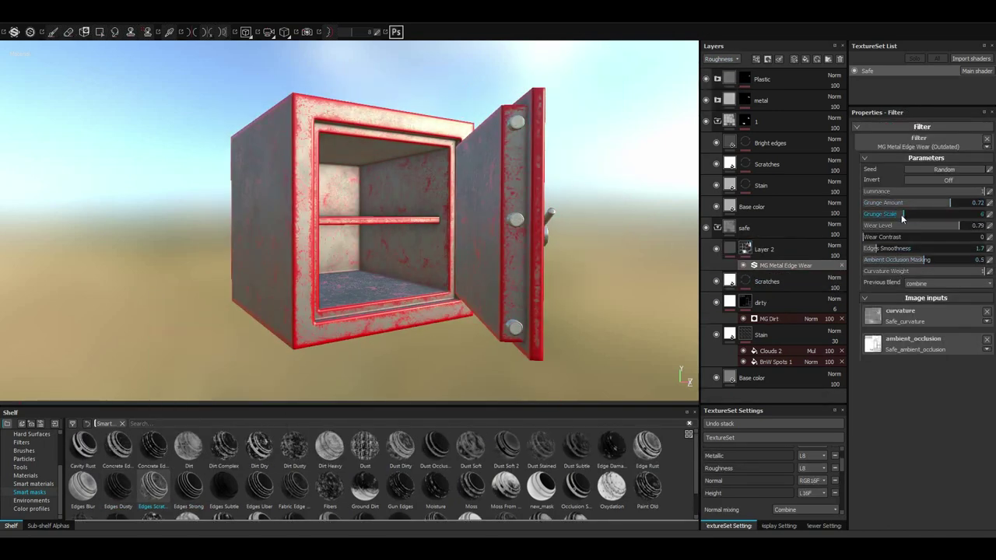
drag(910, 225, 895, 227)
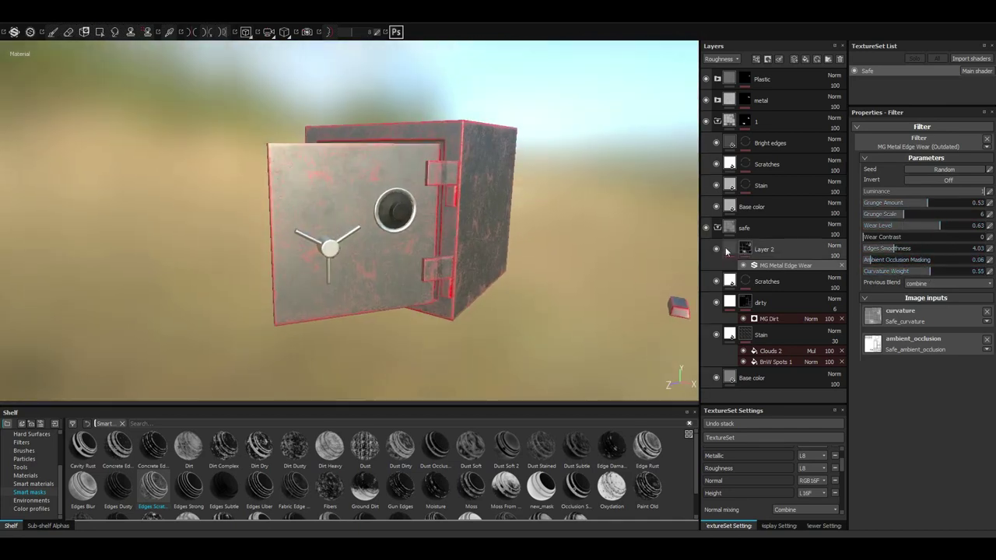
drag(924, 314, 947, 264)
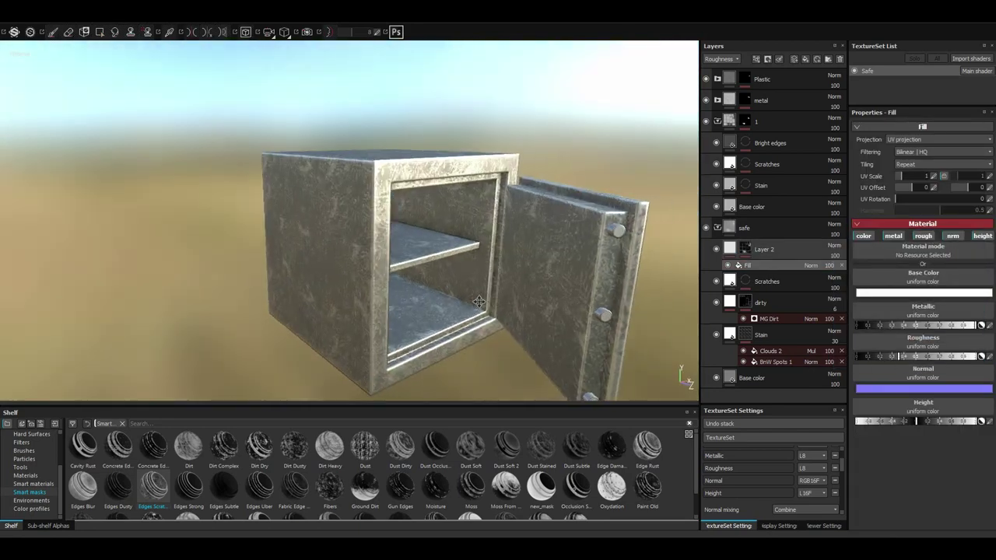
Multiply a Grunge Paint Scratched fill into Layer 2's mask, balance about 0.28, and inspect the wear.
right_click(770, 265)
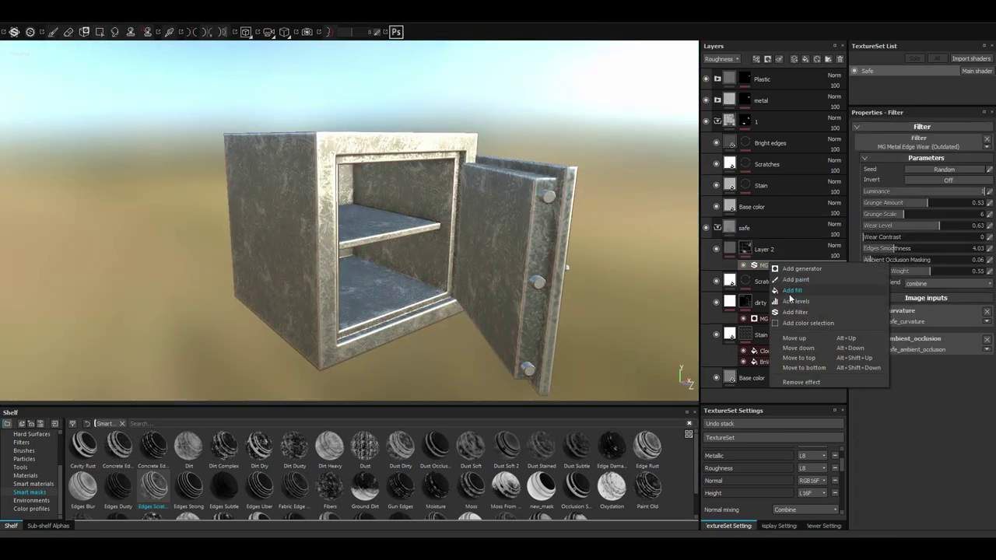
click(791, 291)
click(924, 241)
click(879, 280)
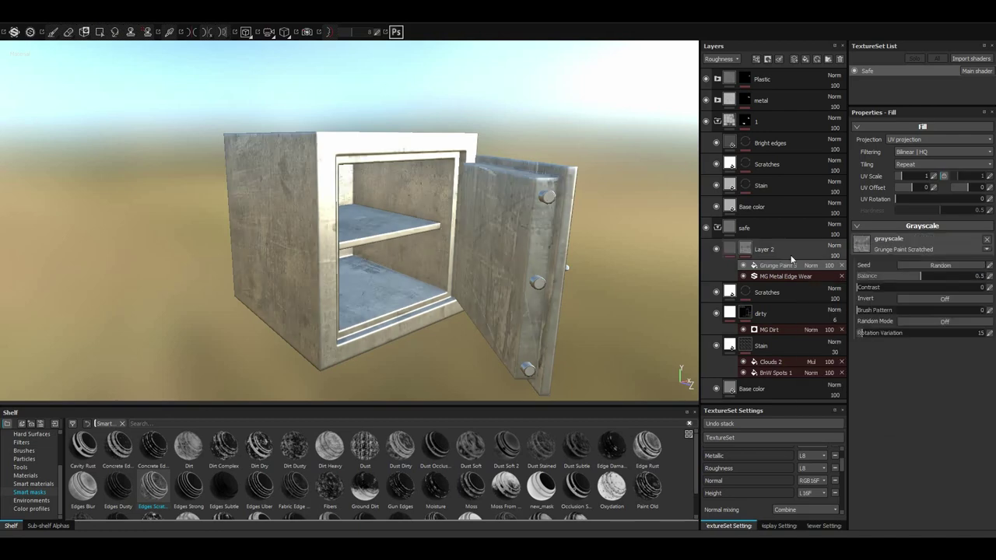
click(811, 266)
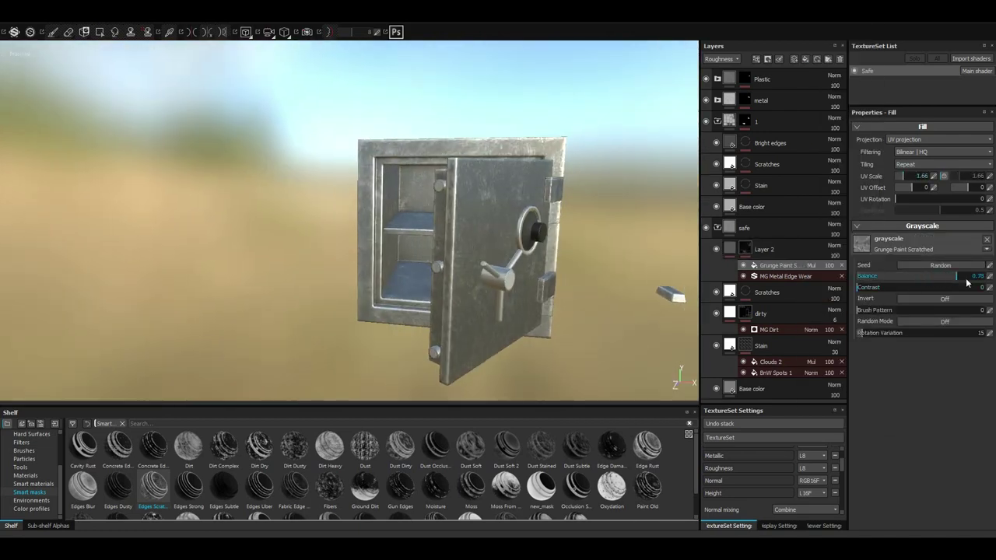
drag(967, 283, 885, 279)
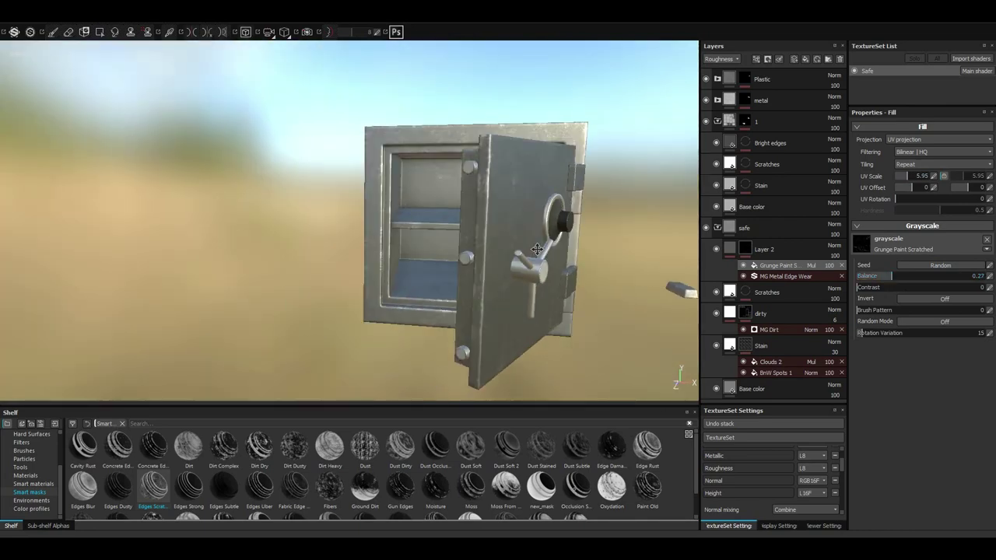
alt+drag(536, 249, 525, 317)
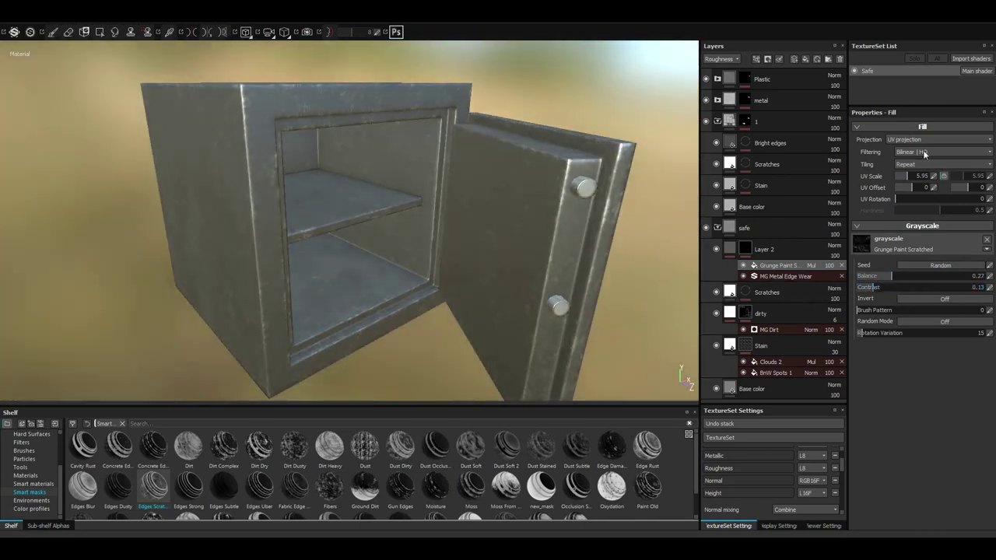
alt+drag(467, 234, 529, 241)
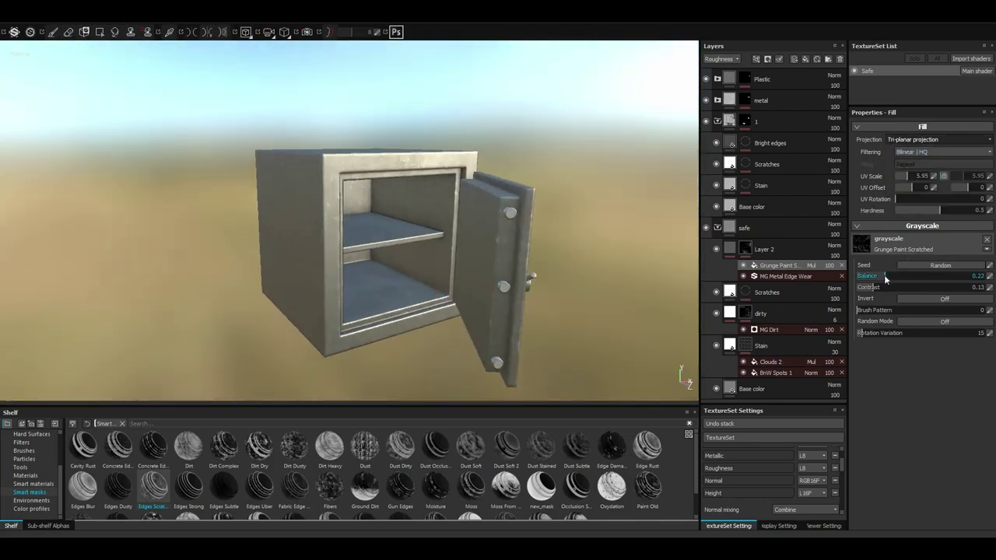
mouse_move(591, 257)
alt+mouse_down()
mouse_move(625, 296)
mouse_move(673, 312)
mouse_move(543, 140)
mouse_move(709, 232)
mouse_move(589, 256)
mouse_move(520, 252)
mouse_move(504, 276)
alt+mouse_up()
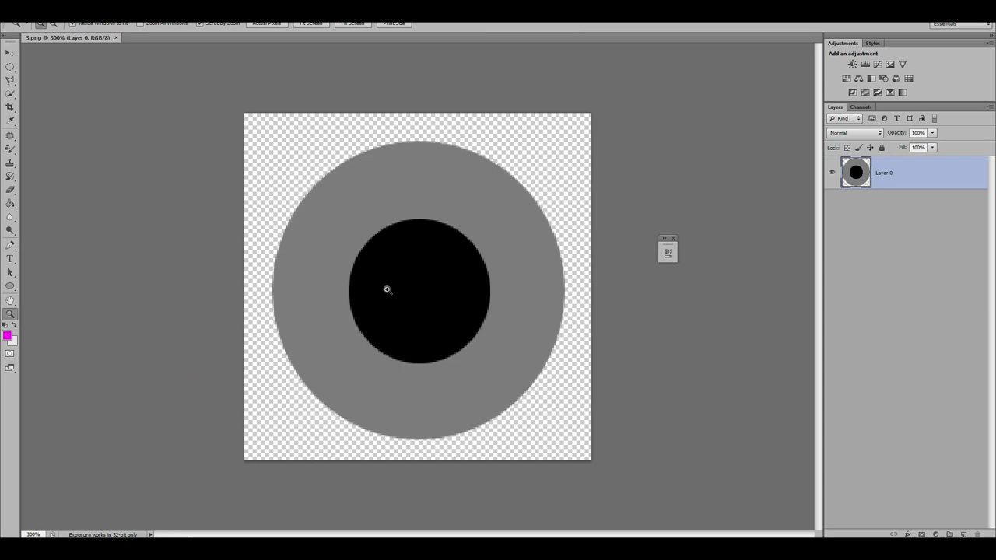
Duplicate the white tick layer, move a copy to the bottom of the dial ring, then merge the tick layers.
drag(386, 289, 397, 292)
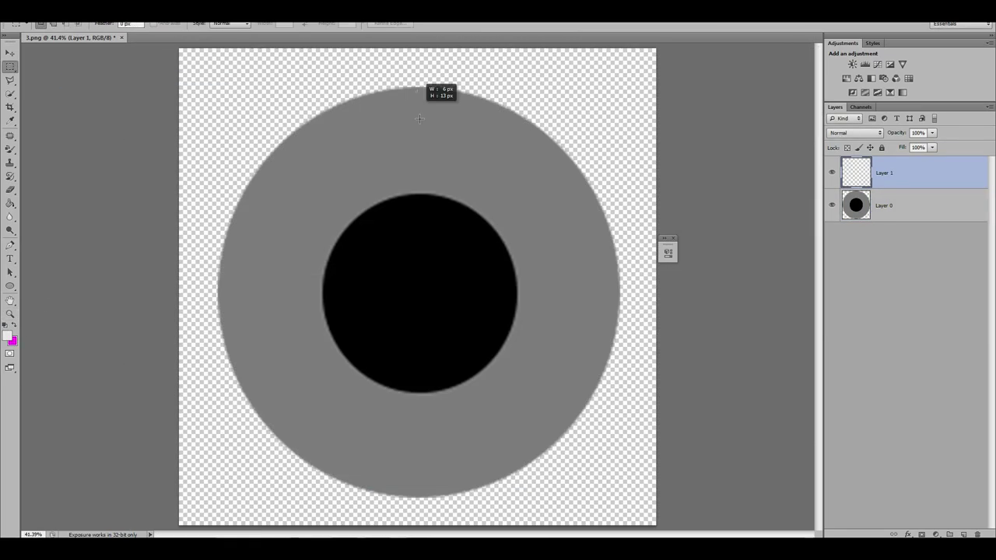
right_click(880, 173)
click(910, 206)
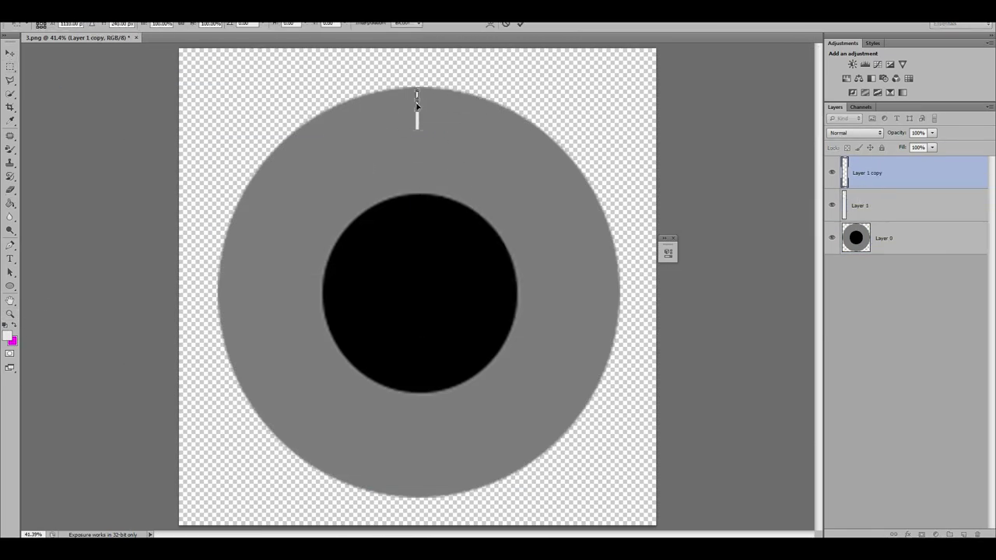
key(z)
key(v)
alt+drag(424, 135, 425, 481)
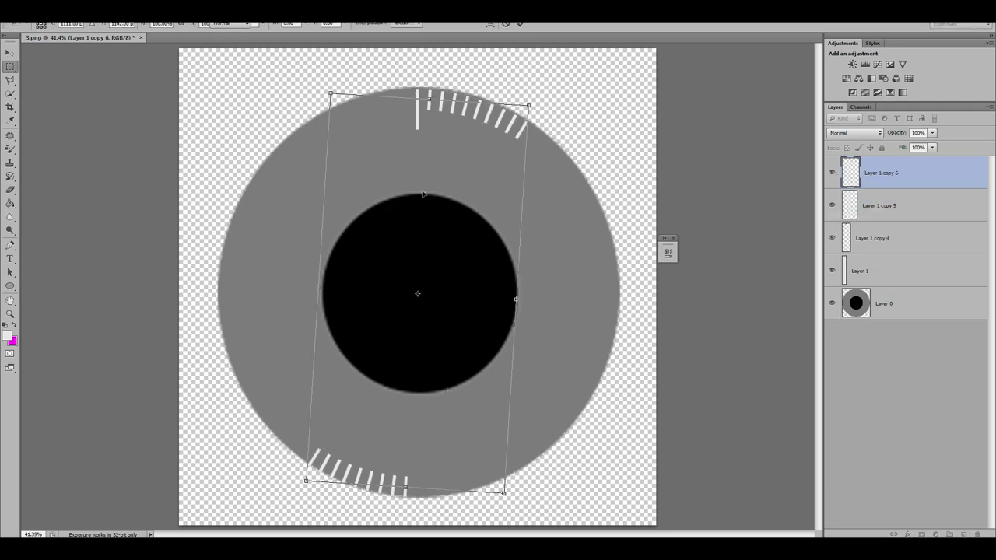
right_click(909, 179)
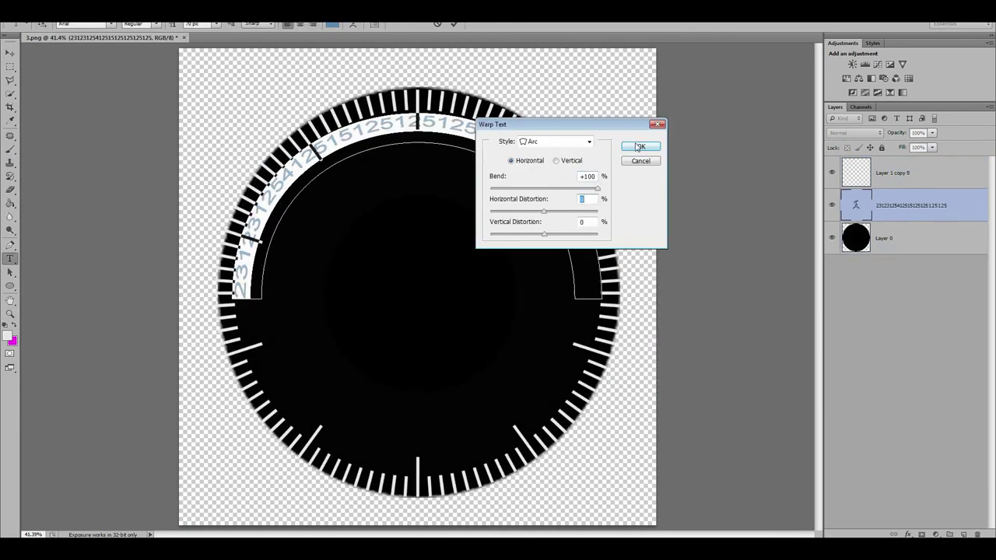
Bend the 80 90 0 10 numbers into a stronger arc and rotate them into place around the dial.
click(639, 147)
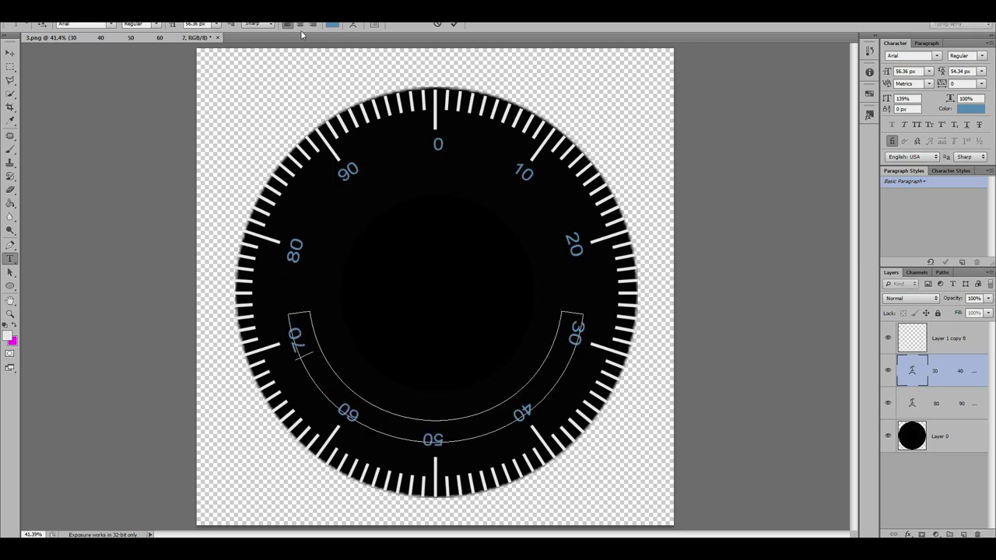
click(353, 24)
drag(587, 189, 595, 192)
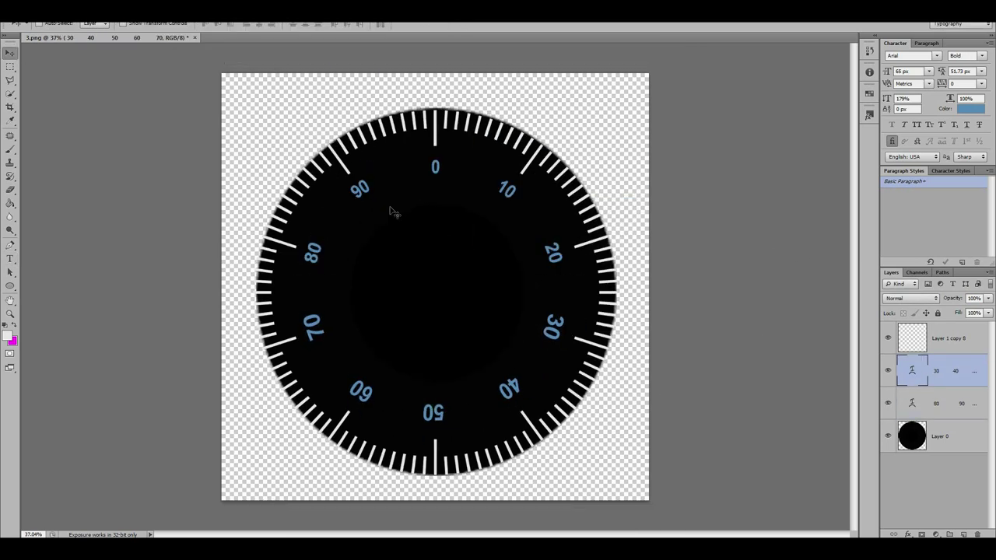
double_click(362, 190)
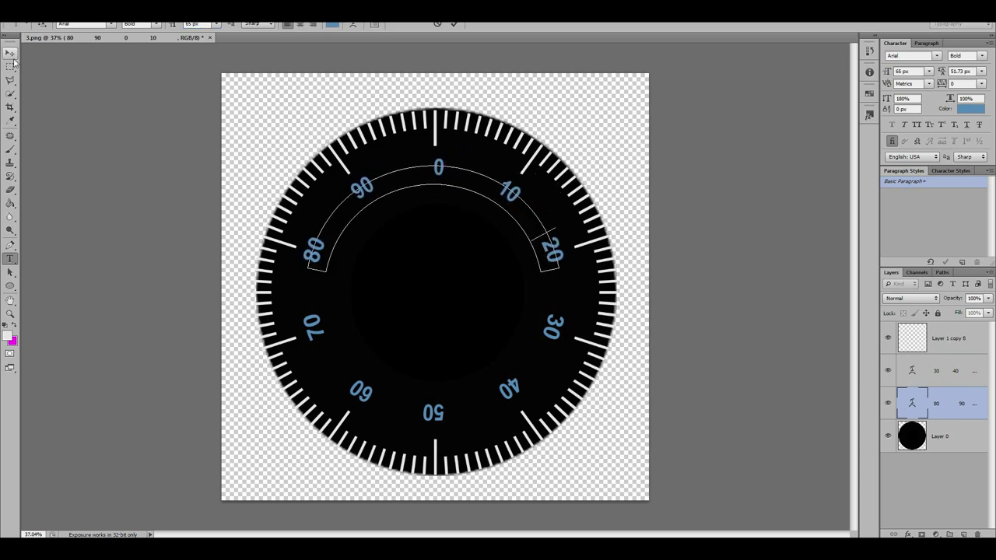
right_click(556, 268)
key(Escape)
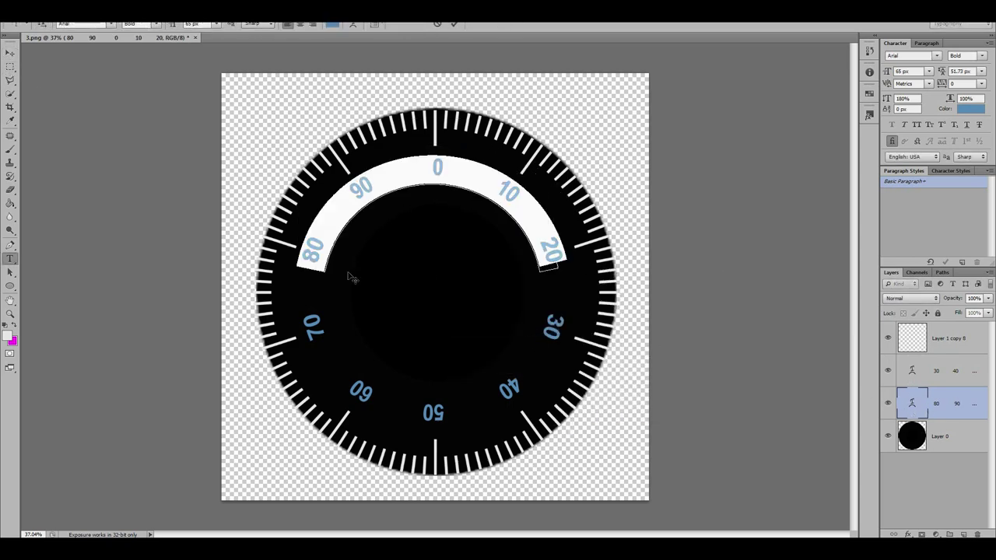
key(ctrl+t)
drag(447, 362, 455, 366)
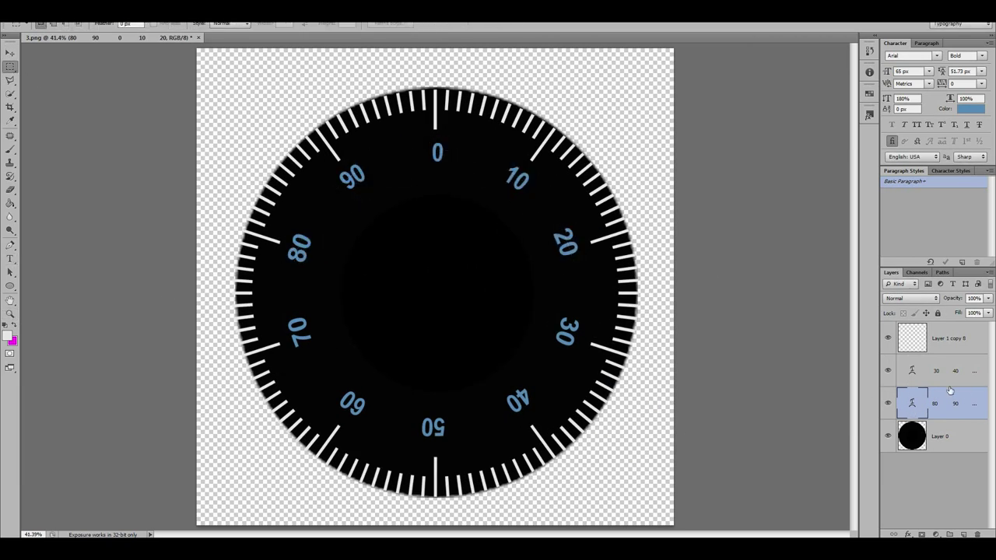
Select the 30 40 number layer and hide Layer 1 so the numbers show white.
right_click(890, 374)
key(Escape)
click(912, 468)
click(888, 403)
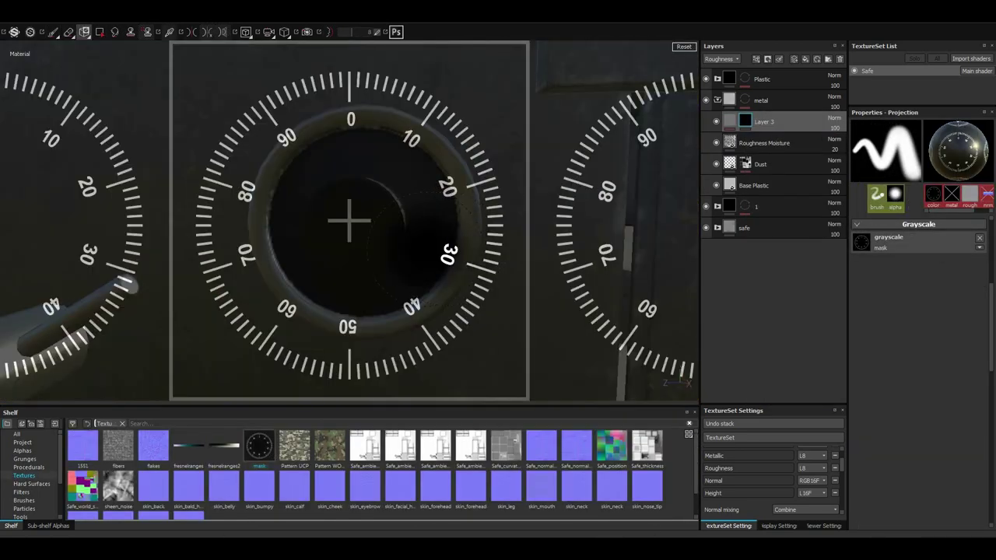
Shrink the dial stencil over the safe's knob, project it on, and recentre the camera.
right_drag(436, 224, 396, 224)
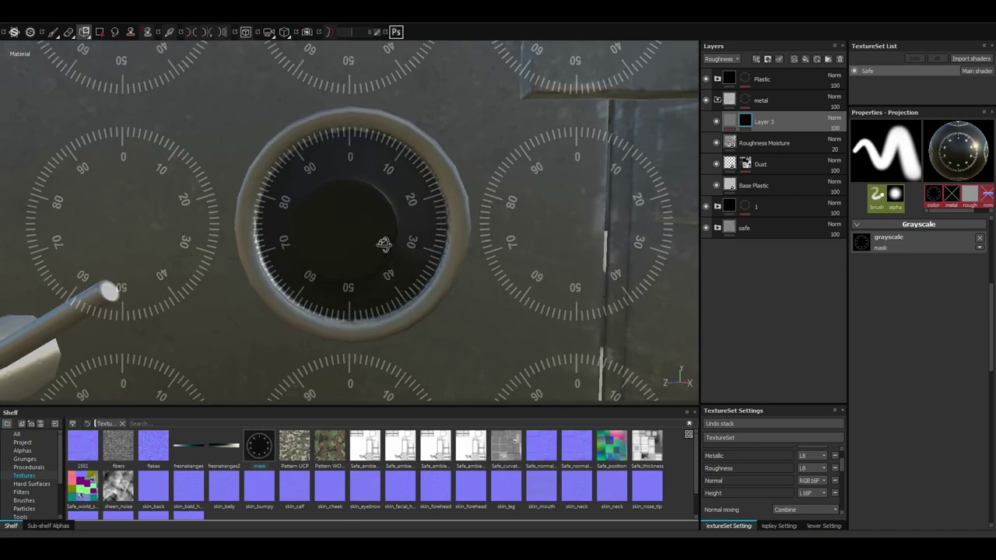
mouse_move(396, 224)
alt+mouse_down()
mouse_move(387, 241)
mouse_move(381, 180)
alt+mouse_up()
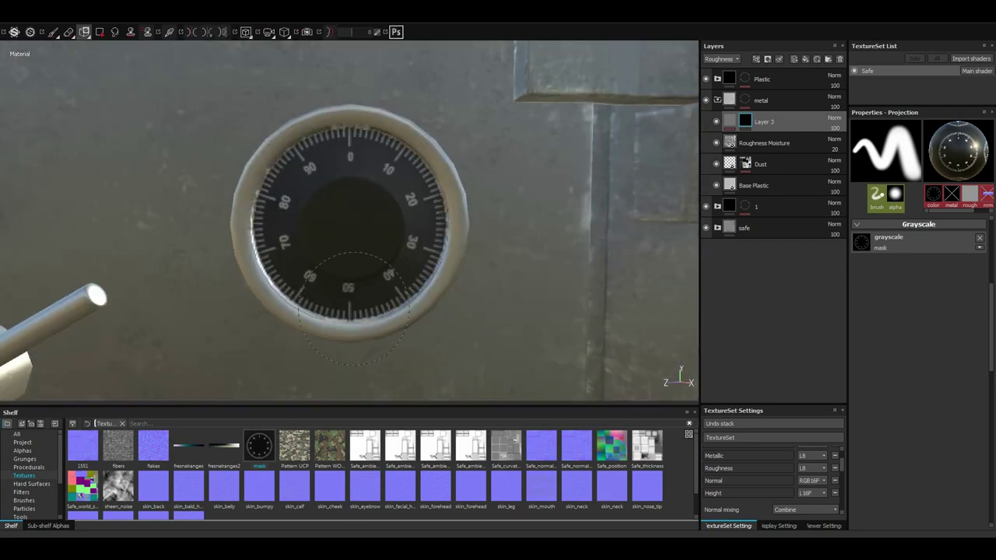
mouse_move(354, 309)
alt+mouse_down()
mouse_move(366, 218)
mouse_move(400, 355)
alt+mouse_up()
click(980, 238)
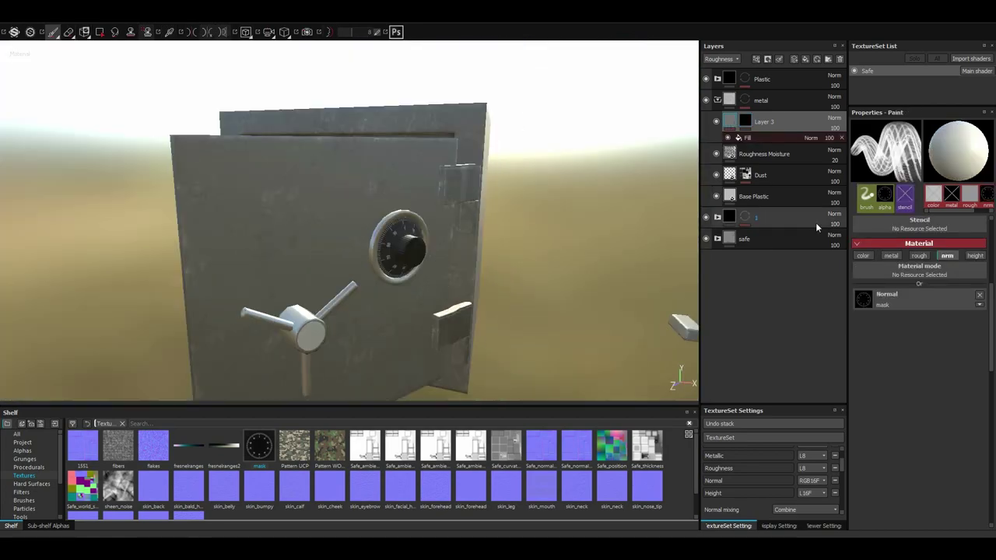
alt+drag(305, 373, 270, 250)
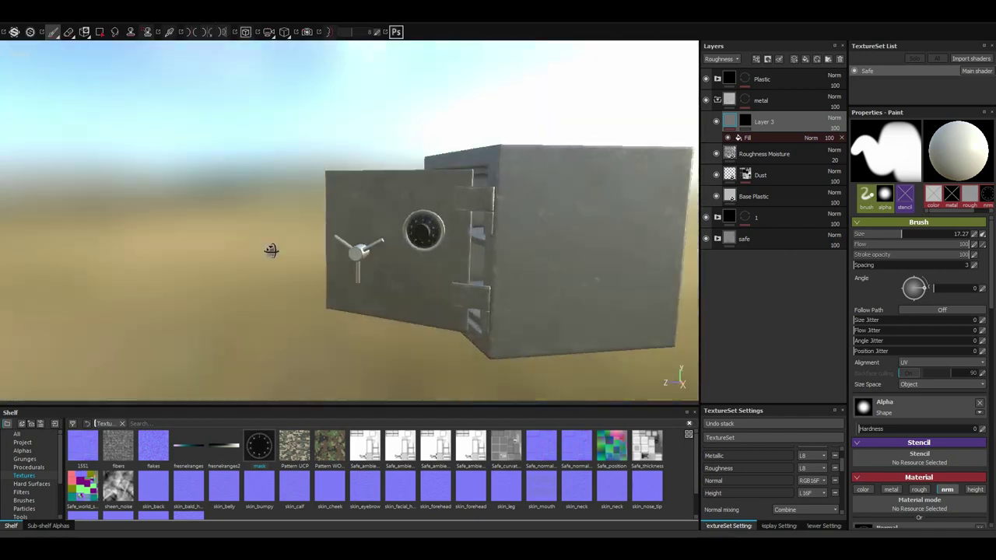
key(f)
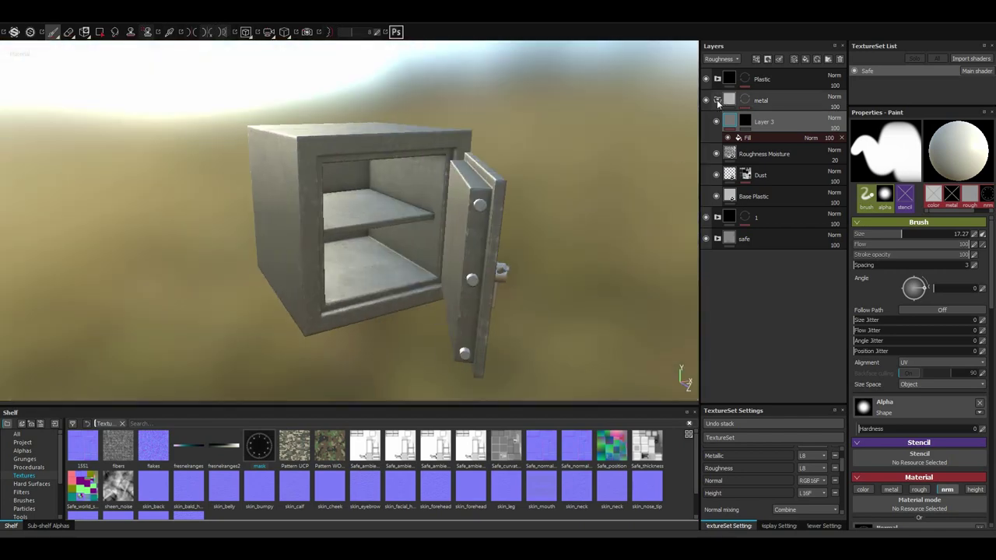
click(34, 484)
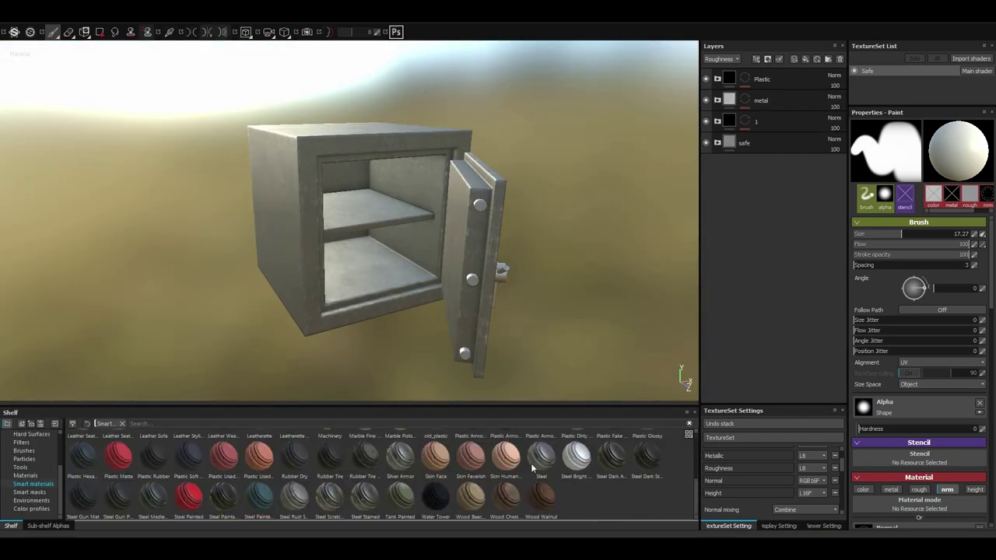
Add the old_plastic smart material to the layer stack.
drag(637, 150, 730, 82)
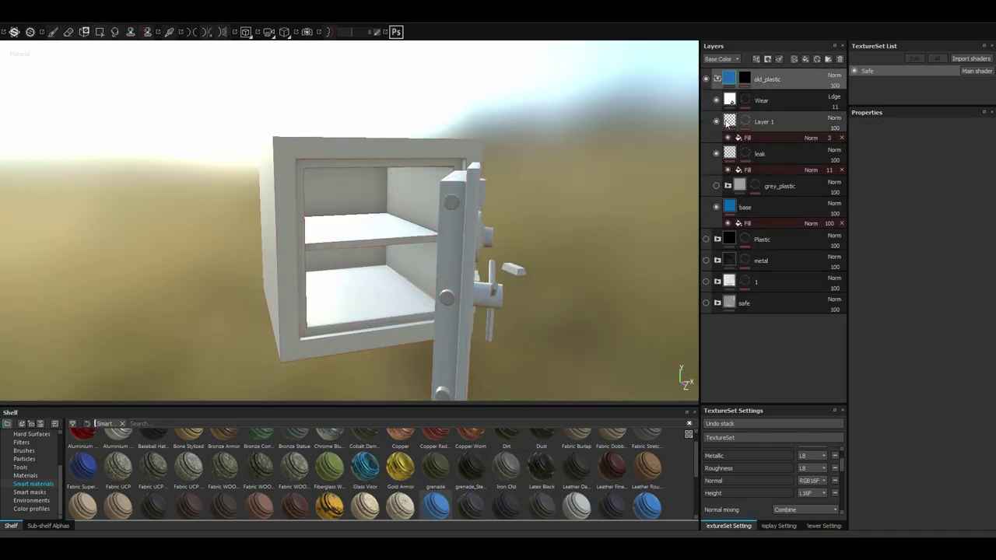
key(4)
mouse_move(367, 225)
alt+mouse_down()
mouse_move(355, 290)
mouse_move(261, 261)
mouse_move(352, 212)
mouse_move(431, 307)
mouse_move(307, 311)
alt+mouse_up()
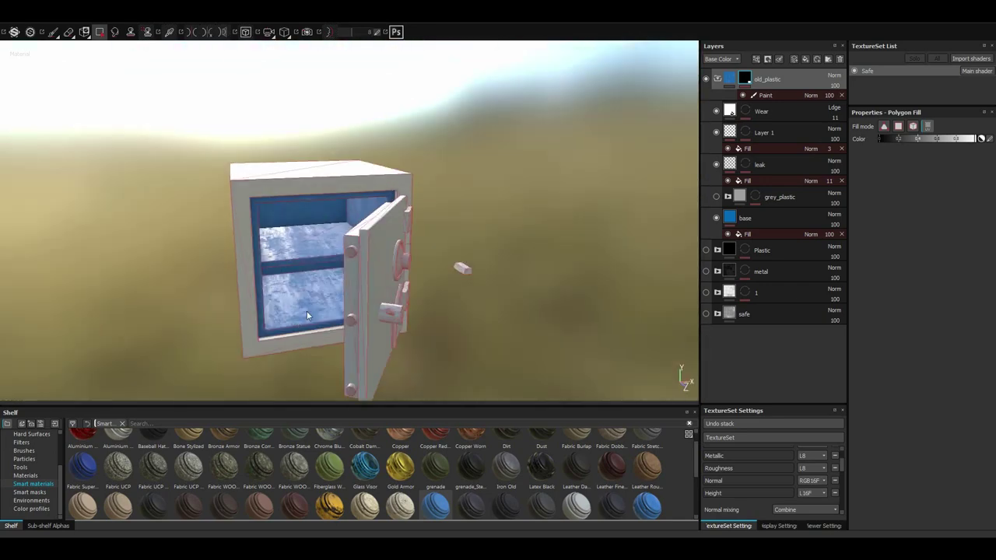
key(Delete)
Remove the grey_plastic layer from the old_plastic group, keeping the safe layer visible.
click(747, 224)
click(932, 295)
click(717, 79)
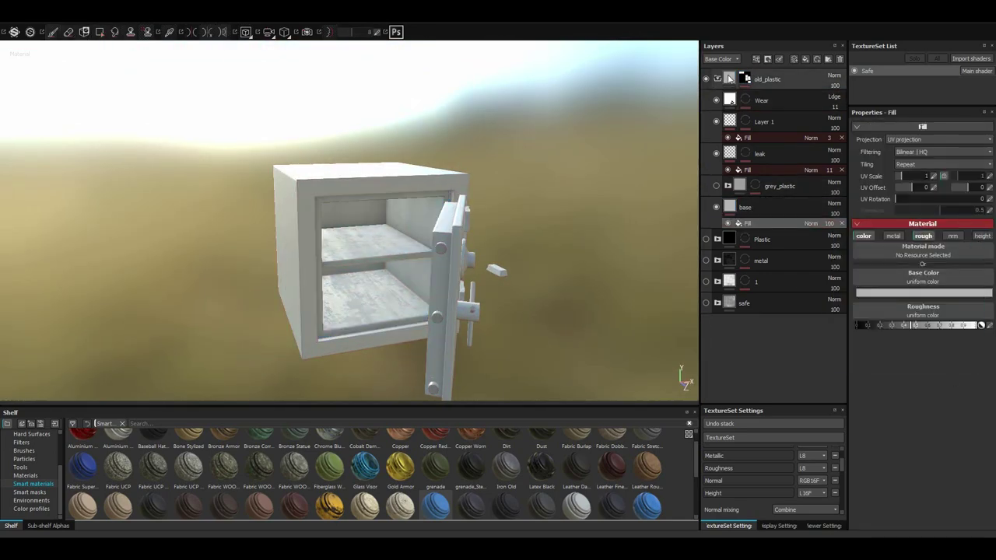
click(705, 164)
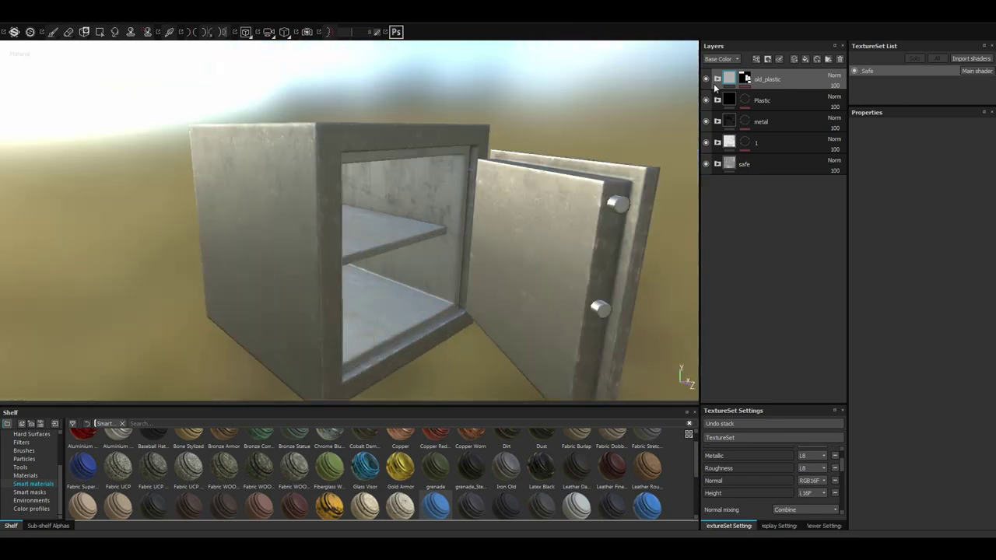
click(717, 79)
click(743, 187)
key(Delete)
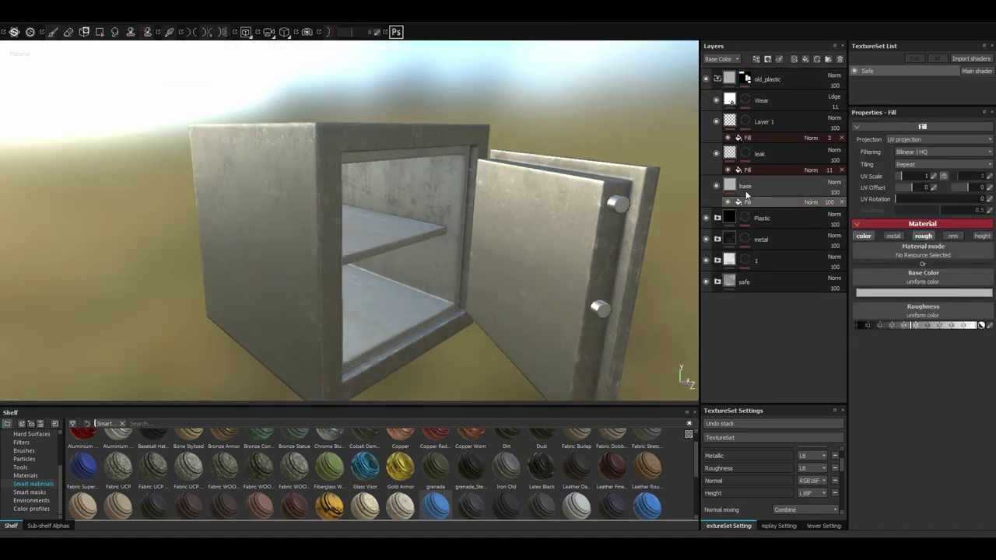
click(754, 185)
key(4)
key(ctrl+z)
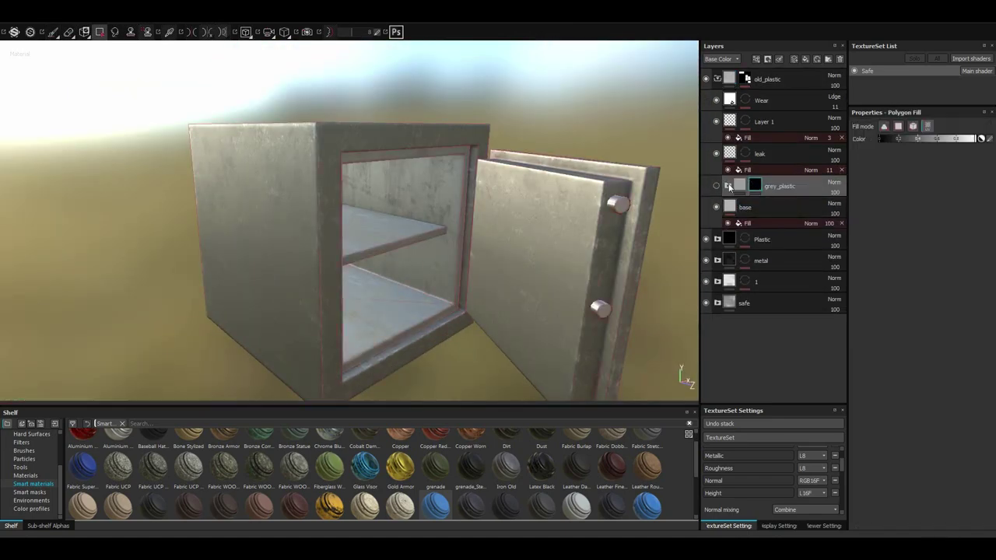
key(ctrl+z)
Set the base fill colour to white with opacity 50.
click(772, 202)
click(925, 294)
drag(925, 294, 927, 263)
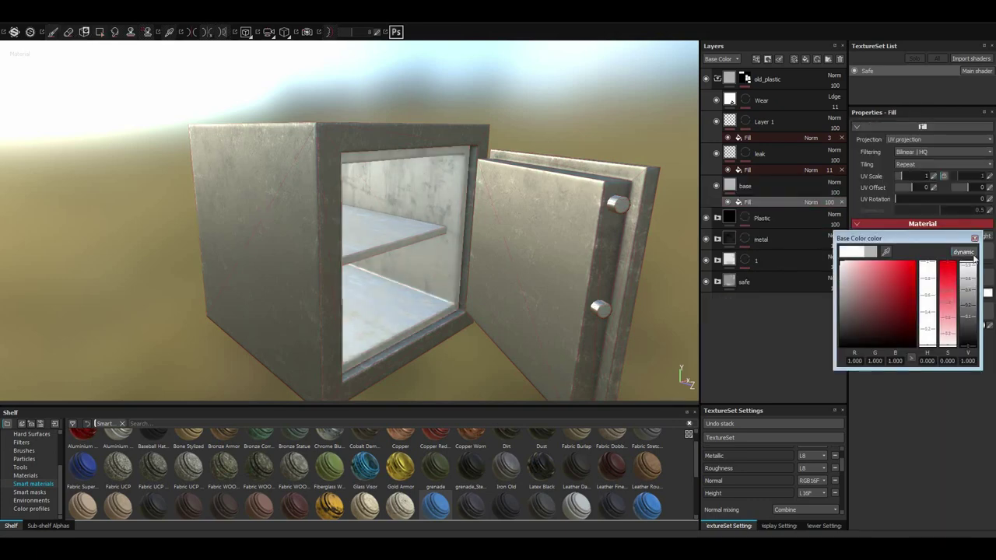
alt+drag(527, 283, 708, 218)
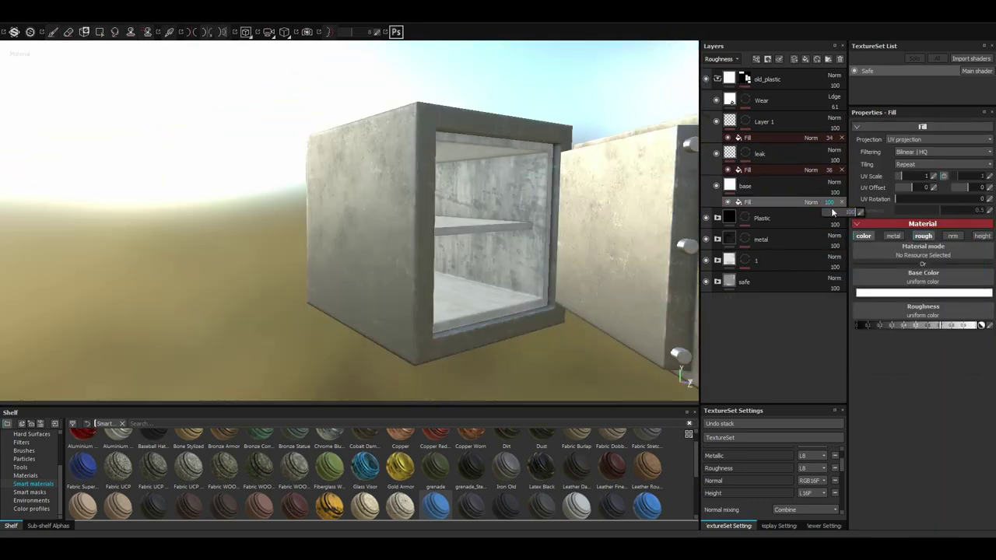
click(832, 212)
Select the Layer 1 fill and the leak layer's fill inside the old_plastic folder.
click(812, 137)
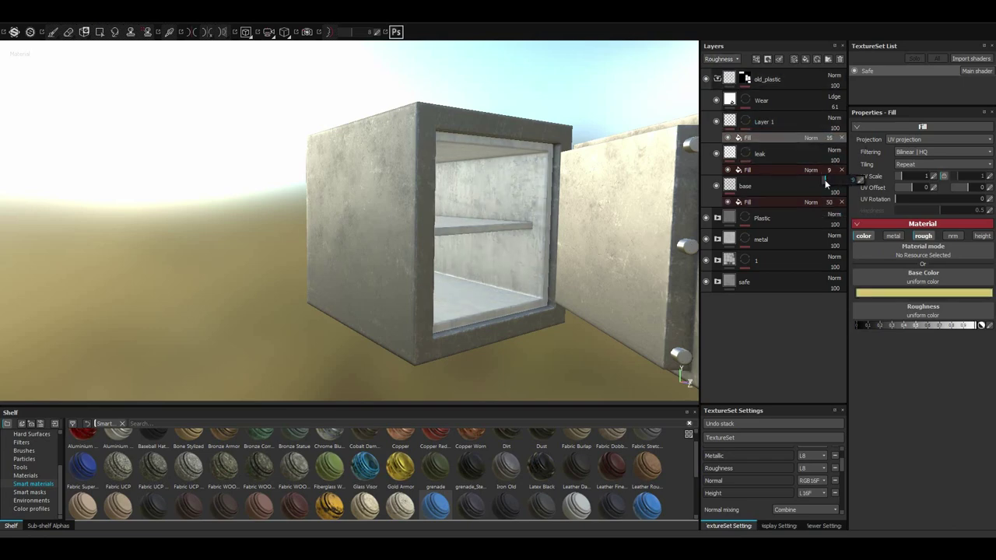
alt+drag(436, 234, 503, 231)
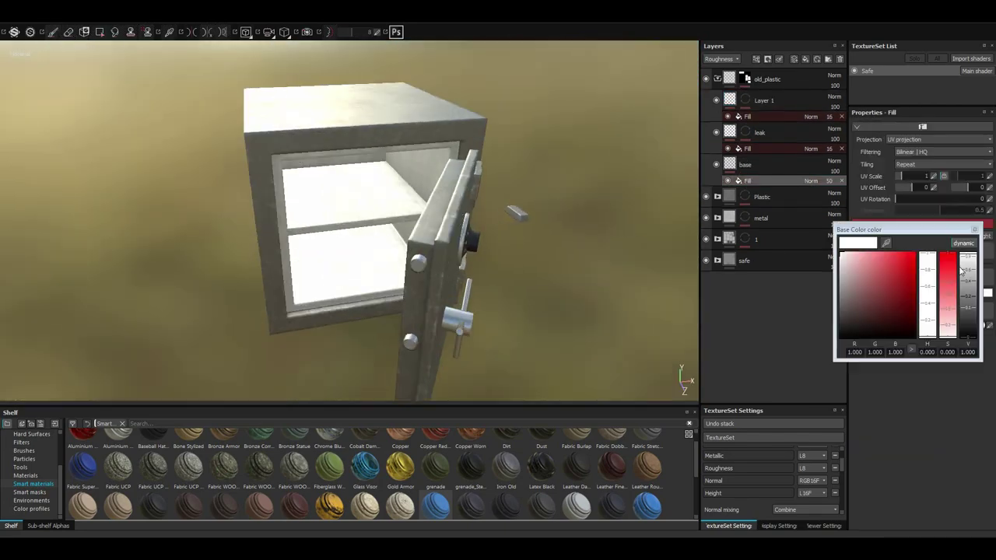
click(717, 261)
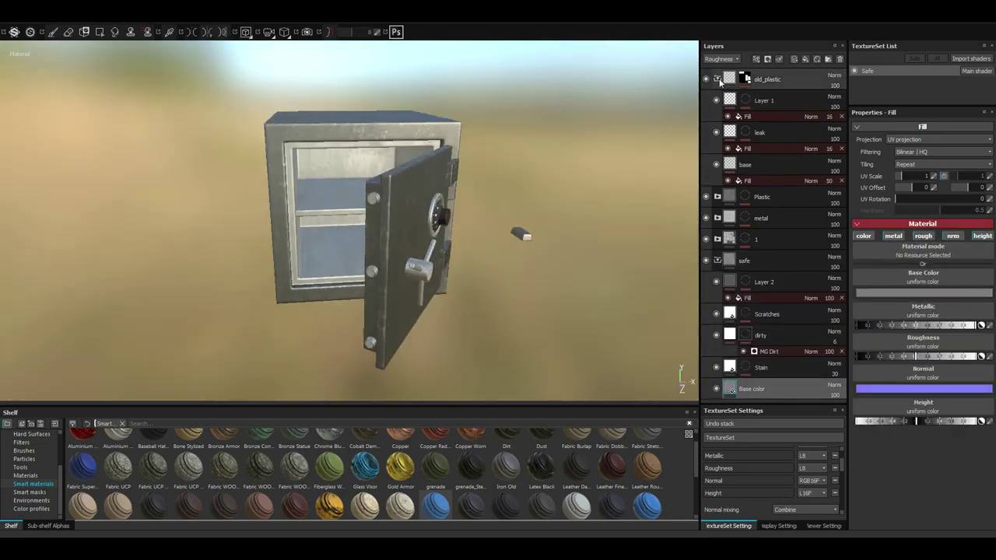
click(720, 81)
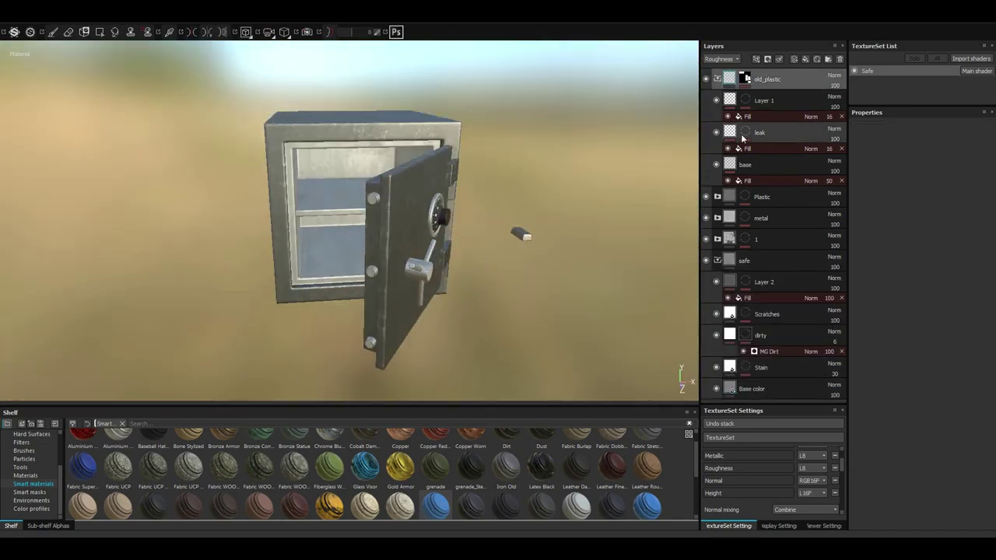
click(745, 147)
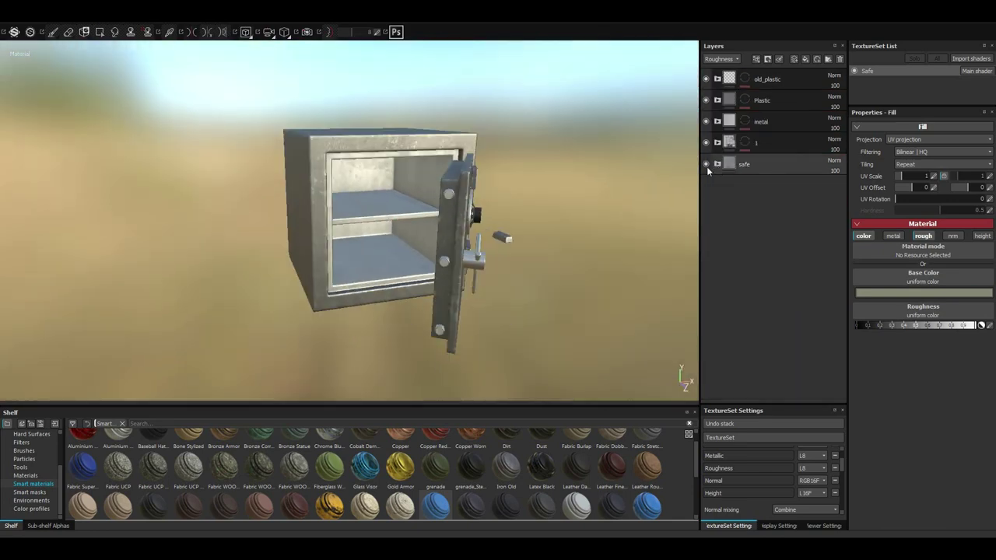
Add the Gold Pure material with a paint mask and frame the gold bar in view.
click(122, 423)
text(gold)
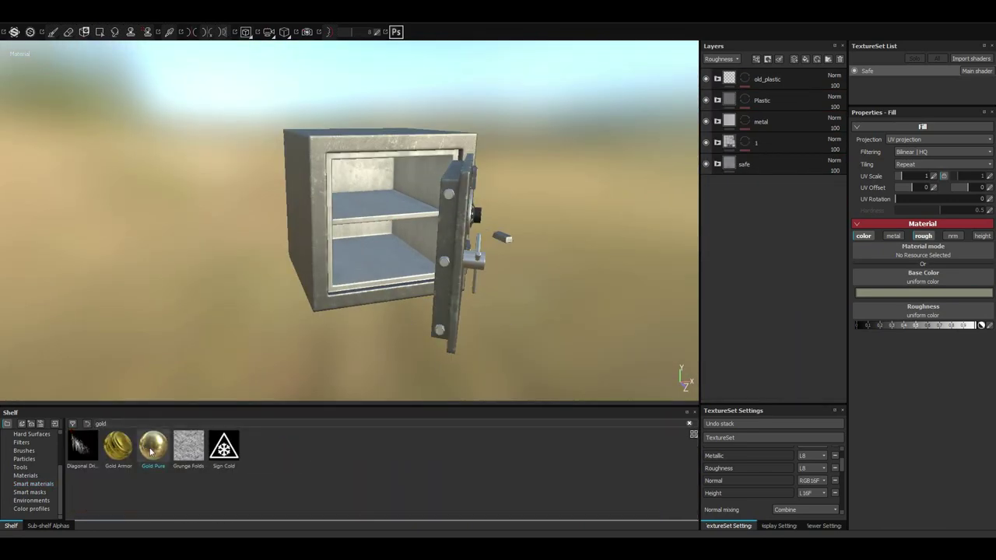
drag(759, 71, 747, 77)
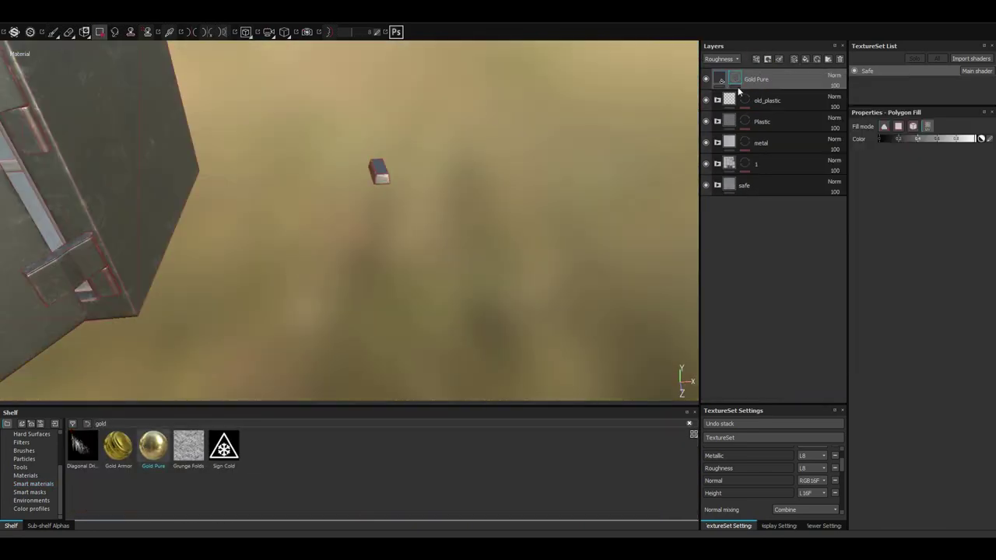
right_click(737, 82)
click(765, 320)
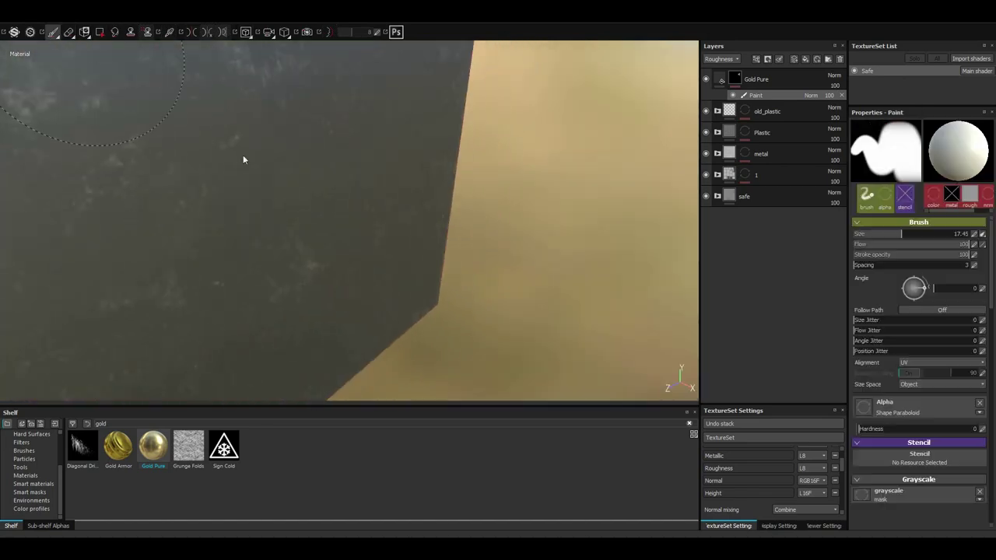
alt+drag(243, 160, 375, 195)
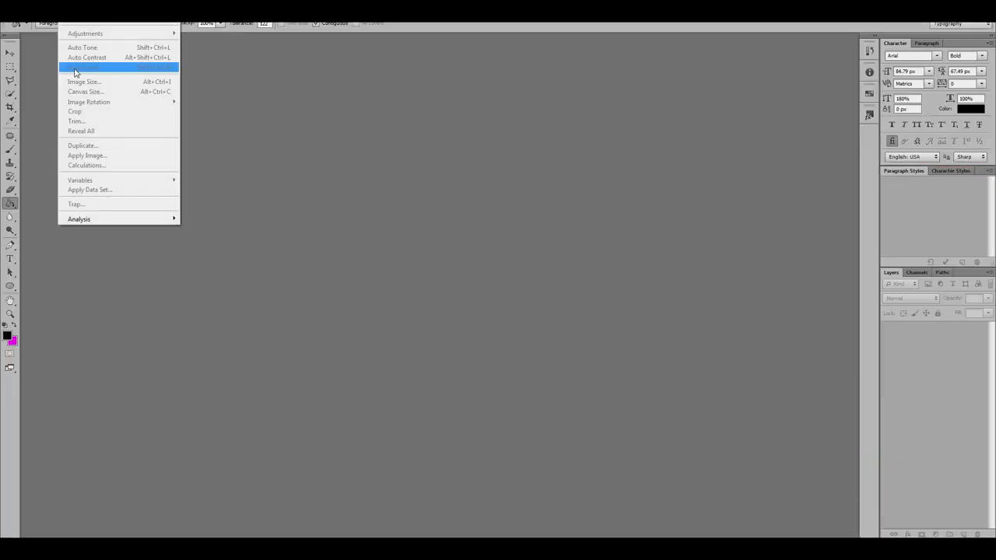
Create a new 27×60 image and enlarge it to 107×238 pixels, fitted on screen.
click(46, 28)
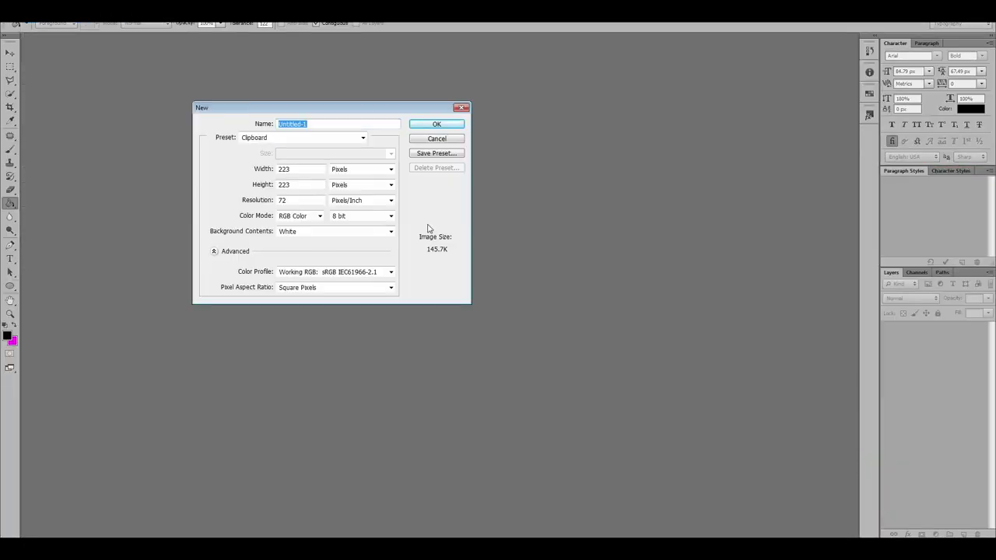
text(60)
key(Return)
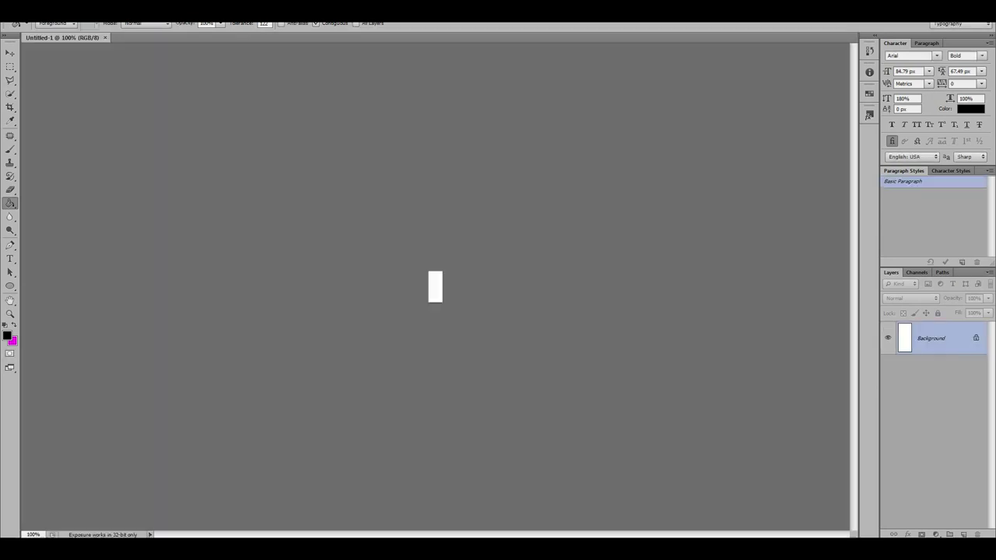
key(ctrl+alt+i)
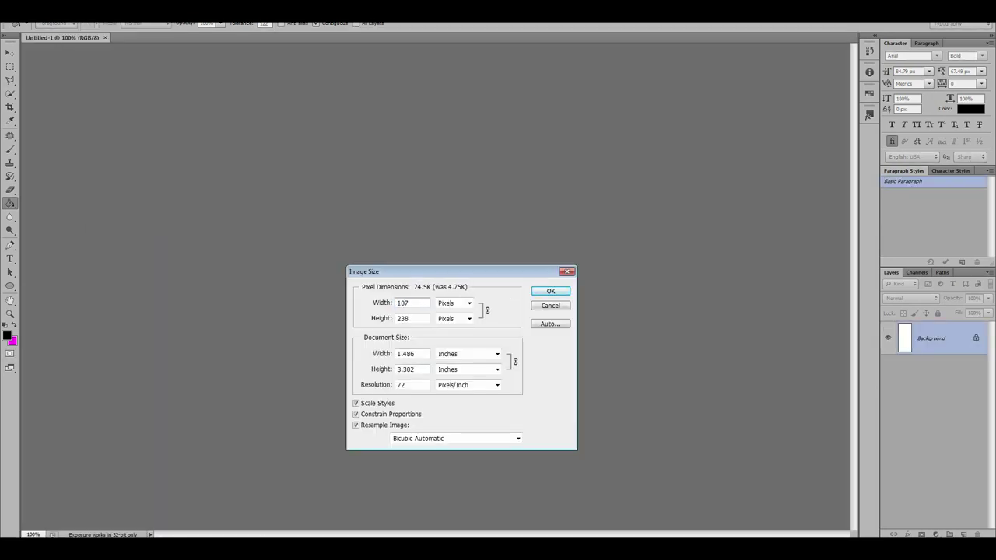
click(550, 291)
key(z)
key(ctrl+0)
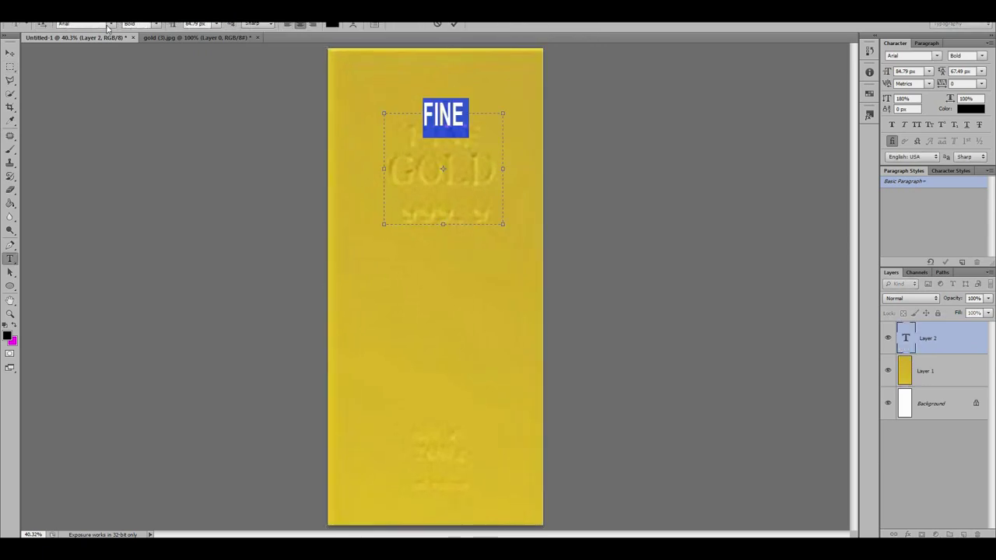
Set the Fine GOLD 999.9 text in Bell MT and commit it.
click(110, 25)
click(136, 80)
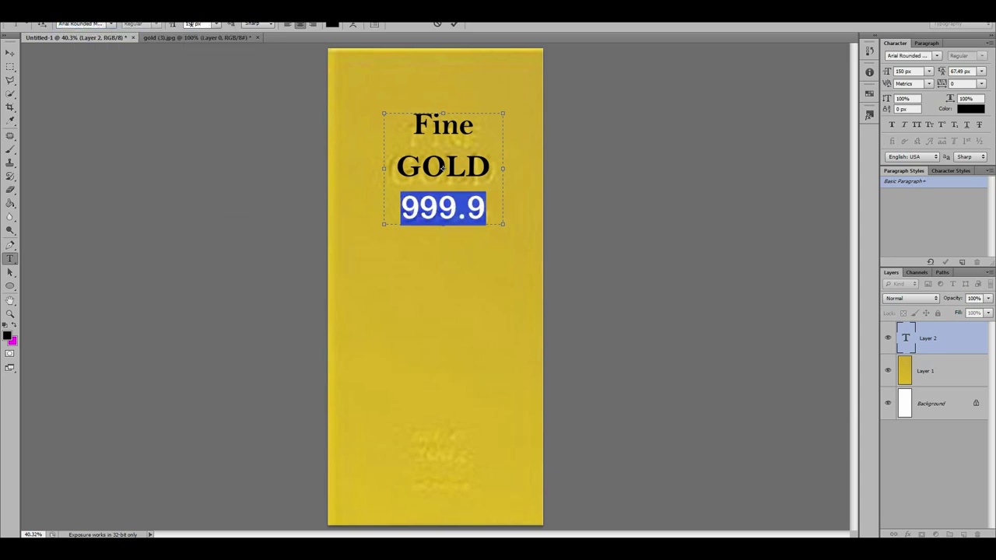
key(ctrl+Return)
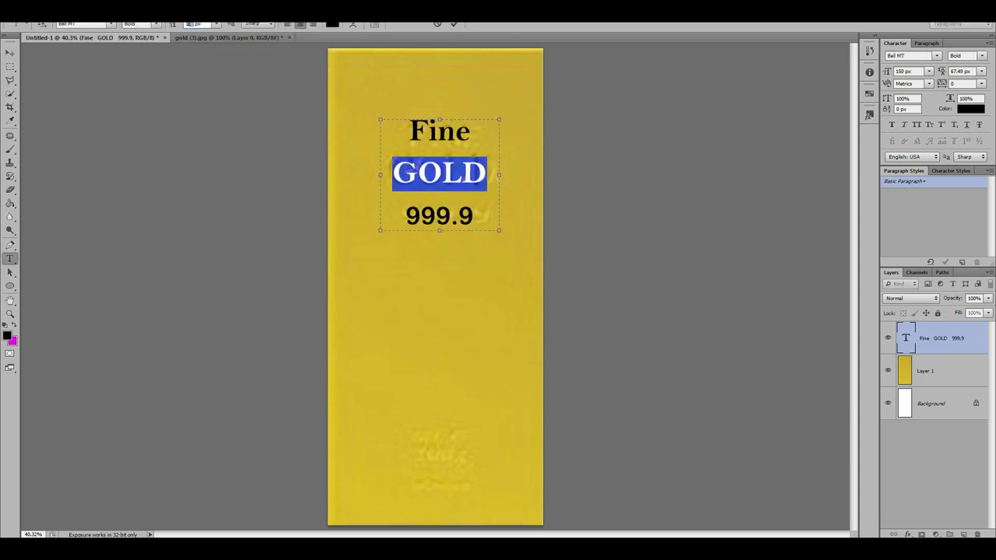
key(ctrl+Return)
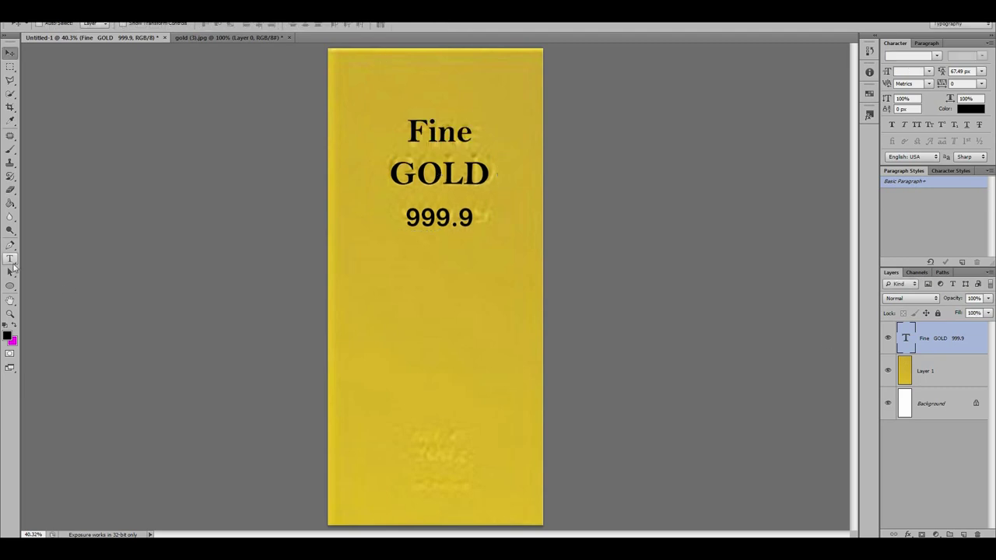
Add NET WT 1000 g lettering near the bar's bottom and change the 1000 font.
drag(349, 432, 533, 508)
text(NET WT)
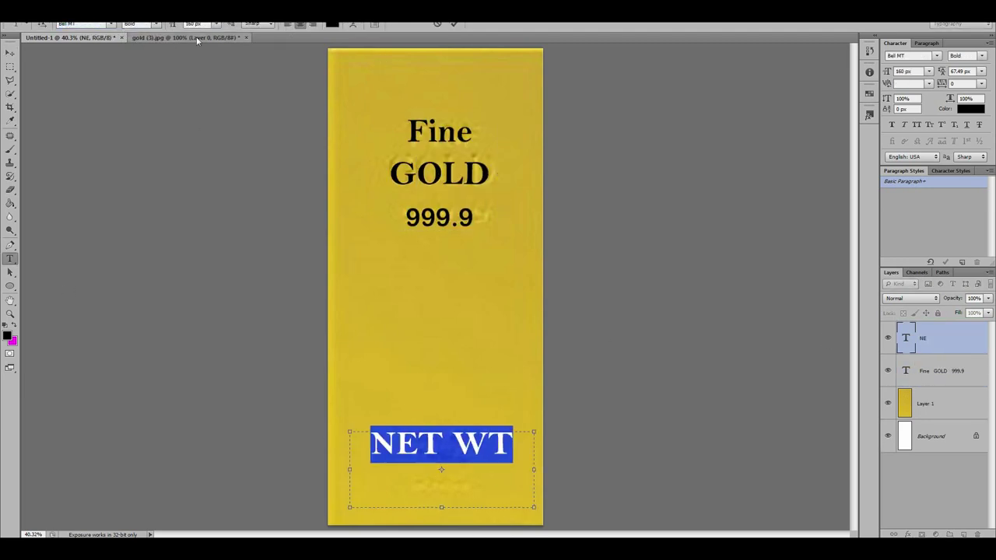
scroll(188, 24, down, 2)
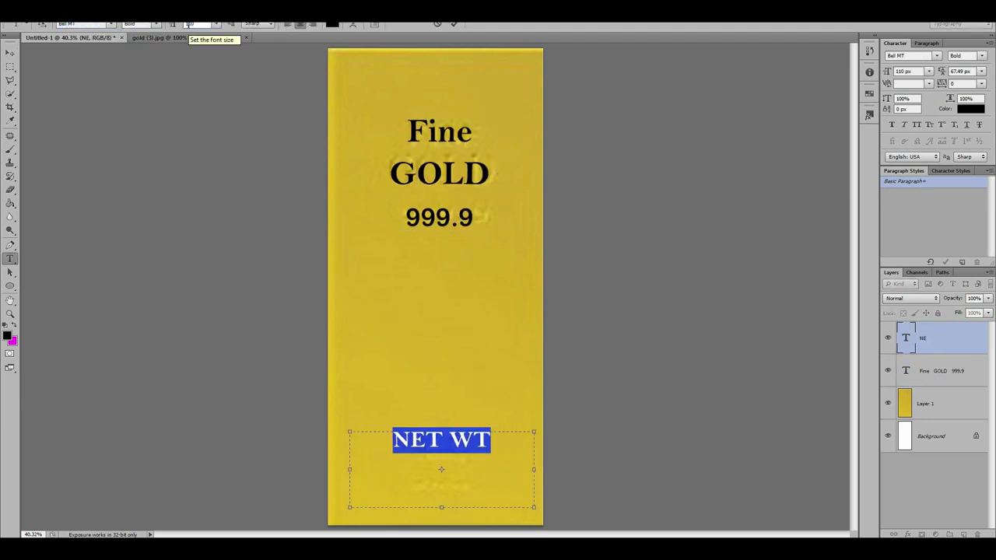
text(g)
drag(464, 467, 420, 468)
click(110, 24)
click(80, 24)
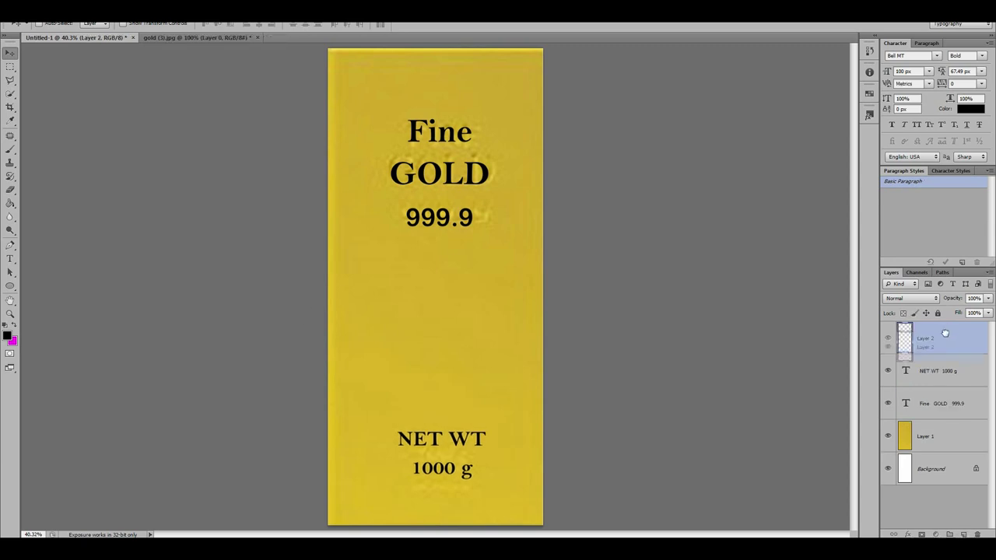
Merge the two text layers, position the lettering, hide the gold reference and flatten.
shift+click(945, 370)
key(ctrl+e)
drag(365, 406, 507, 459)
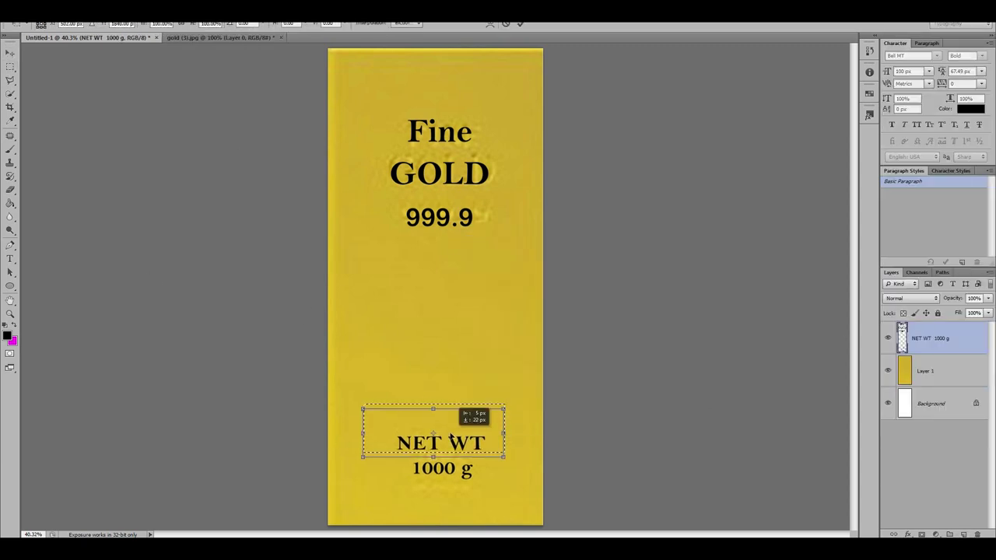
click(888, 370)
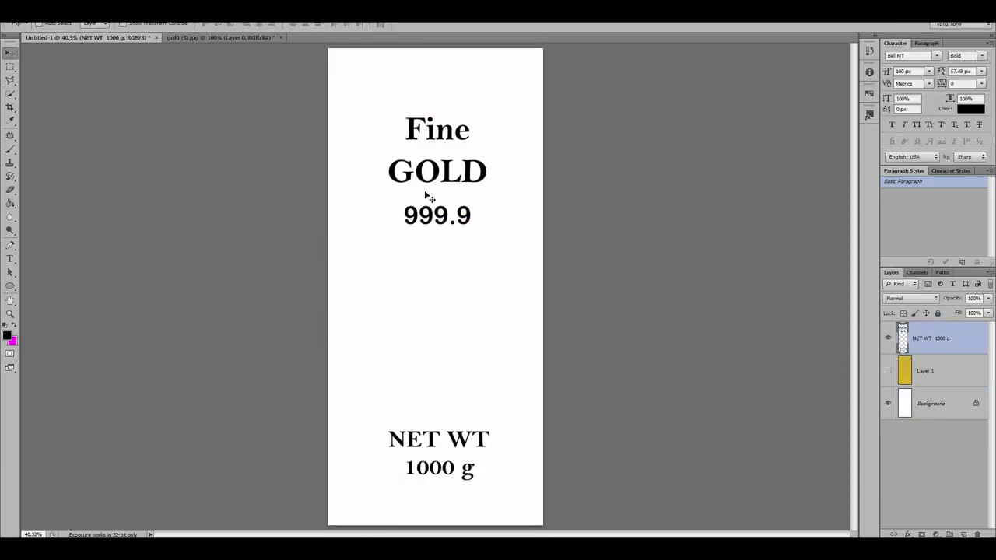
click(930, 404)
Flatten and invert the lettering to white on black, then import it as mask1.
right_click(942, 411)
click(915, 363)
key(ctrl+i)
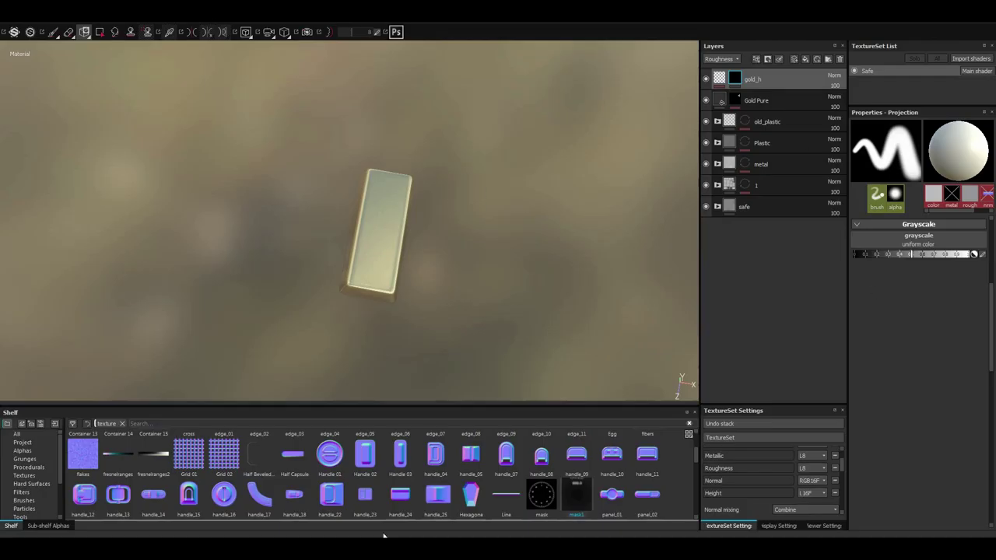
click(576, 417)
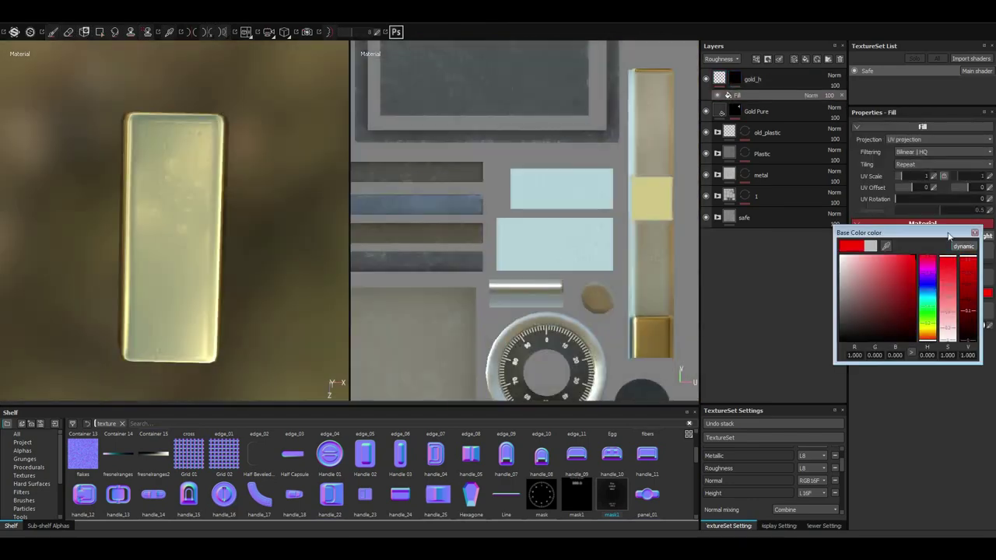
Try effects on gold_h's mask and show the text stencil over the bar.
right_click(735, 79)
click(767, 323)
scroll(584, 237, up, 3)
key(Delete)
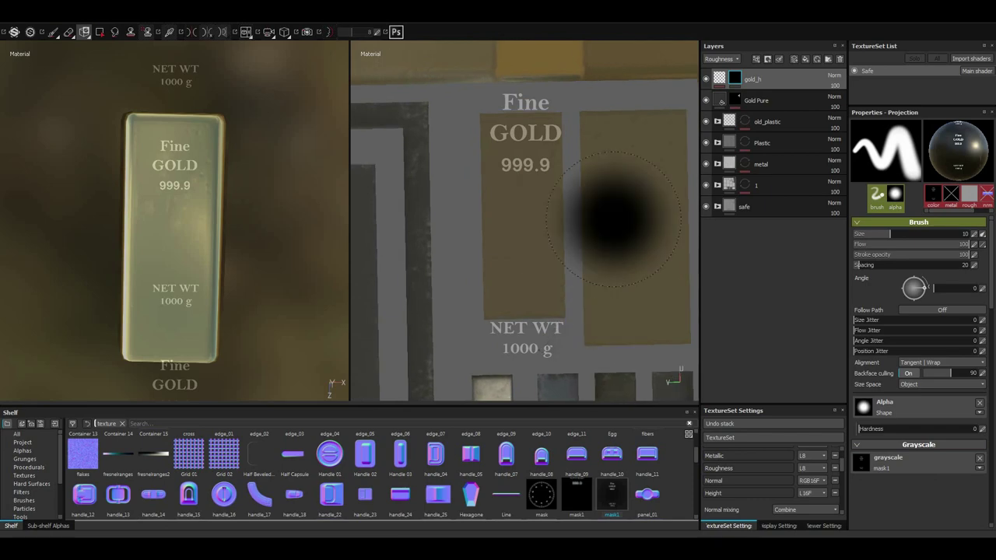
key(s)
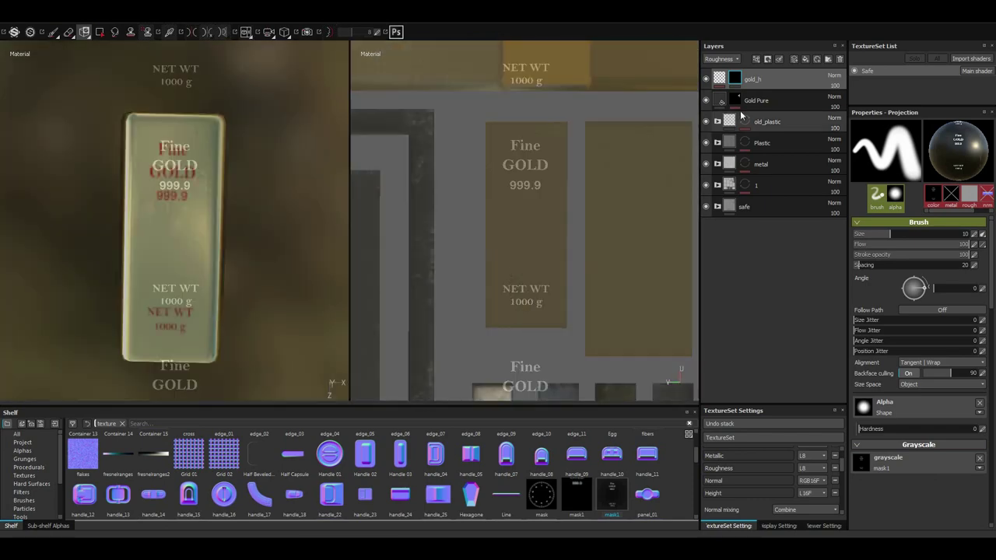
click(767, 59)
click(916, 294)
key(ctrl+z)
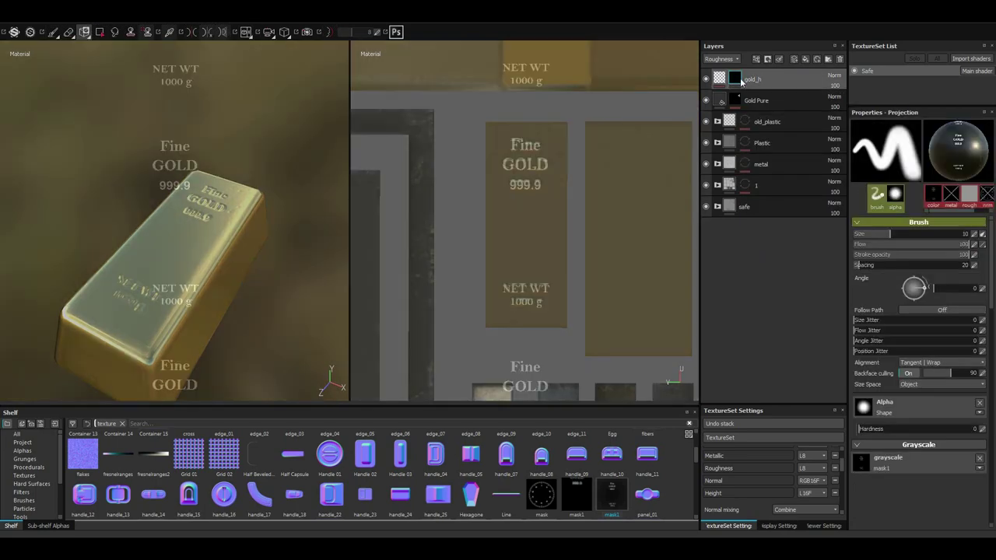
right_click(745, 80)
click(770, 163)
key(ctrl+z)
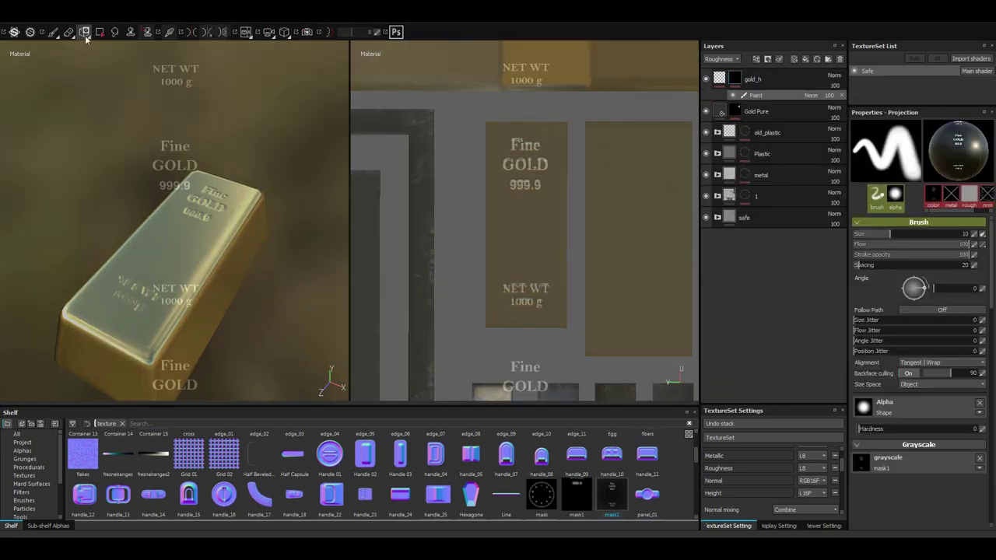
Add a paint effect and Levels to gold_h's mask: midtone 0.905, output 0.191–0.756.
right_click(745, 80)
click(771, 154)
right_click(778, 80)
click(871, 144)
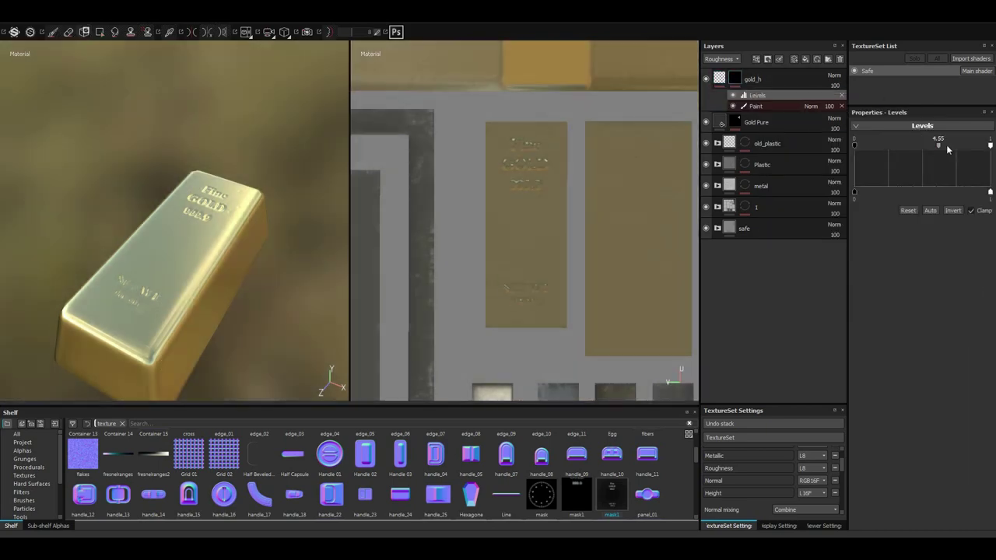
drag(938, 145, 903, 146)
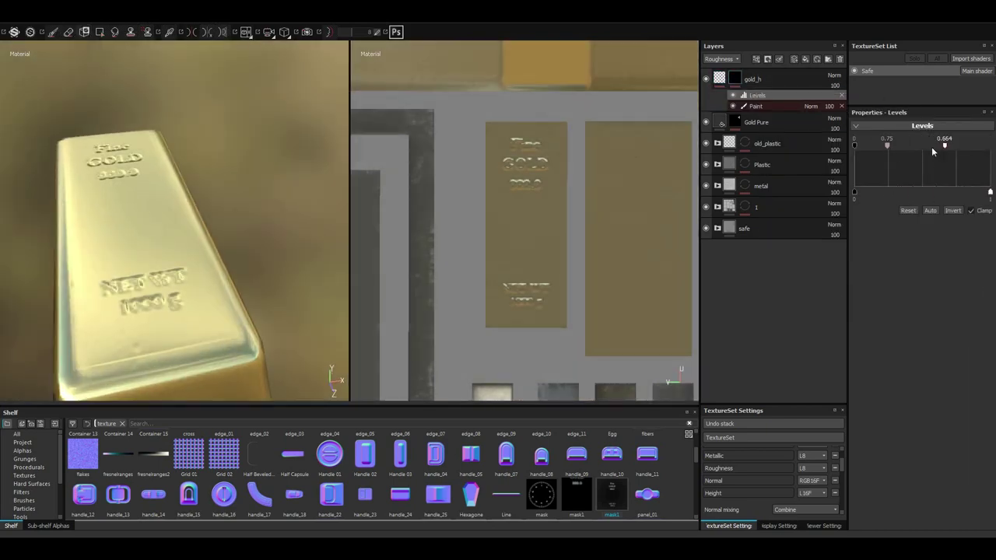
drag(855, 192, 880, 192)
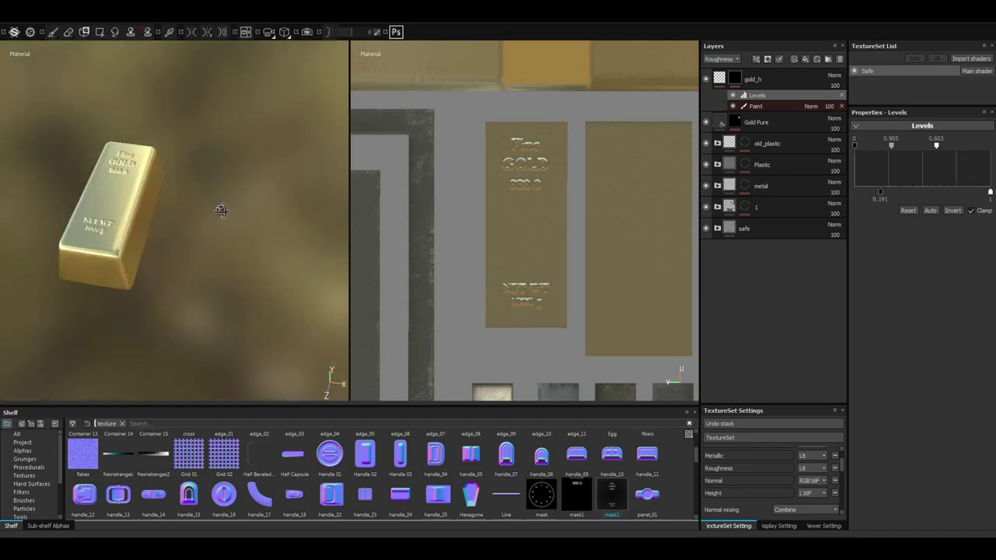
alt+drag(220, 204, 163, 194)
drag(990, 191, 957, 191)
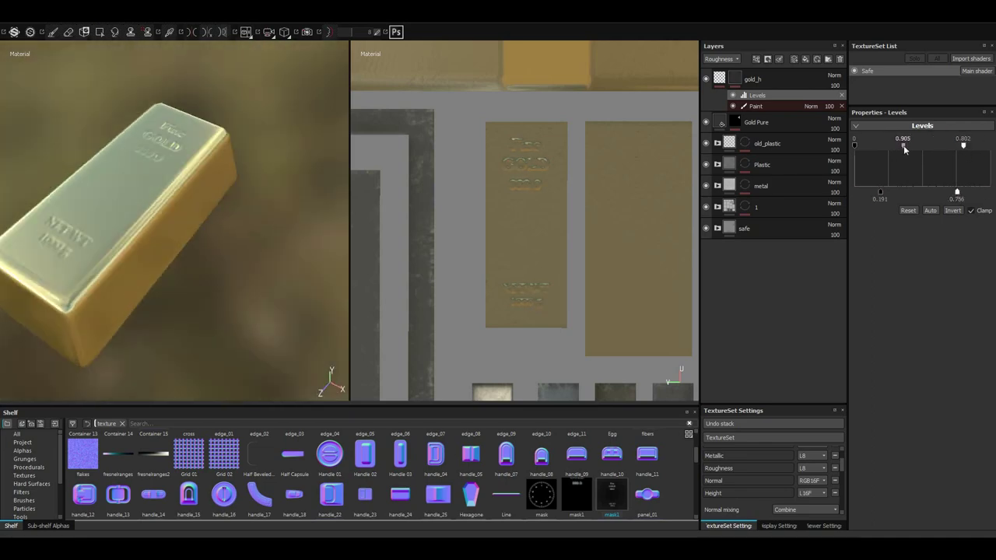
scroll(195, 218, down, 5)
key(F2)
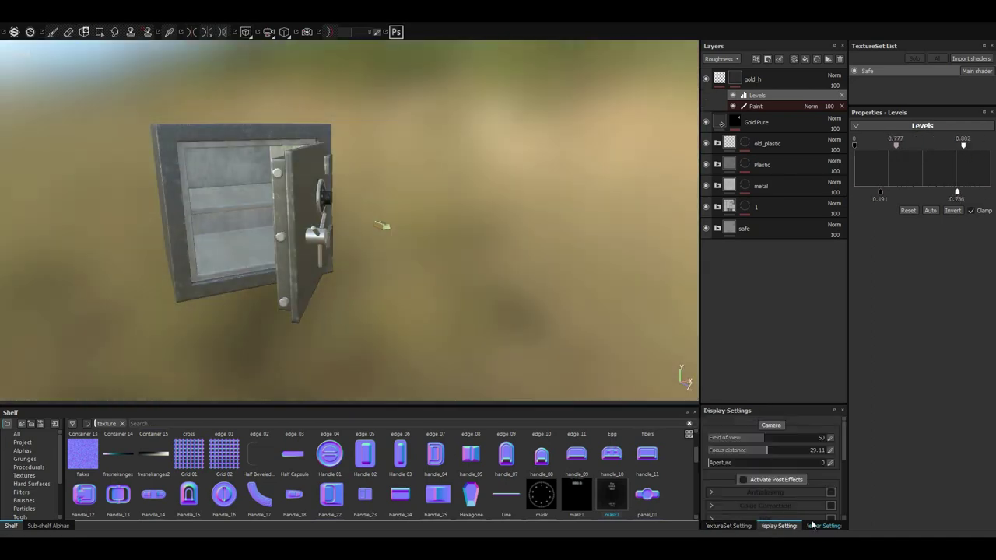
Switch the environment map to Gdansk_shipyard_buildings, view the safe's front, and expand the safe layer.
click(824, 526)
click(794, 438)
click(820, 336)
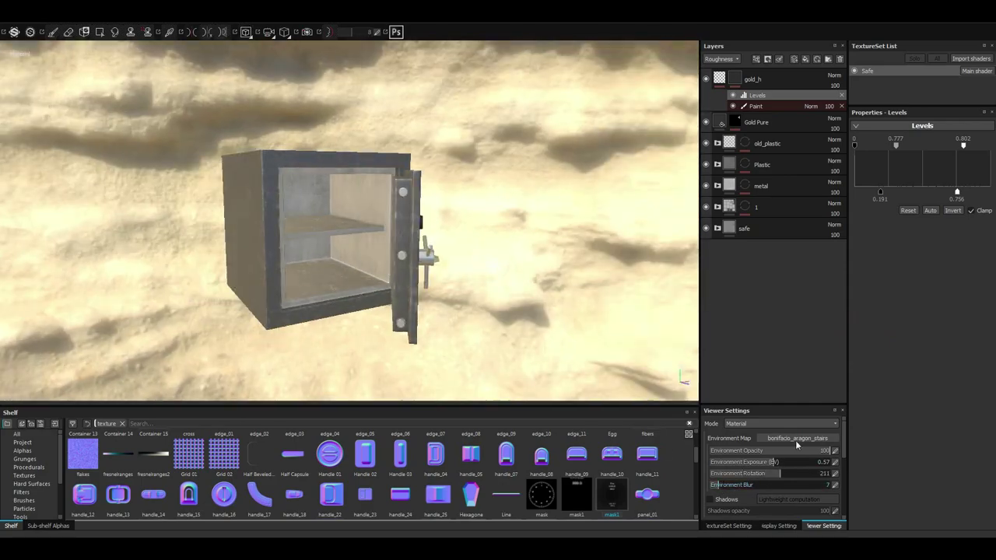
click(814, 356)
mouse_move(405, 217)
alt+mouse_down()
mouse_move(325, 252)
mouse_move(343, 245)
alt+mouse_up()
click(717, 228)
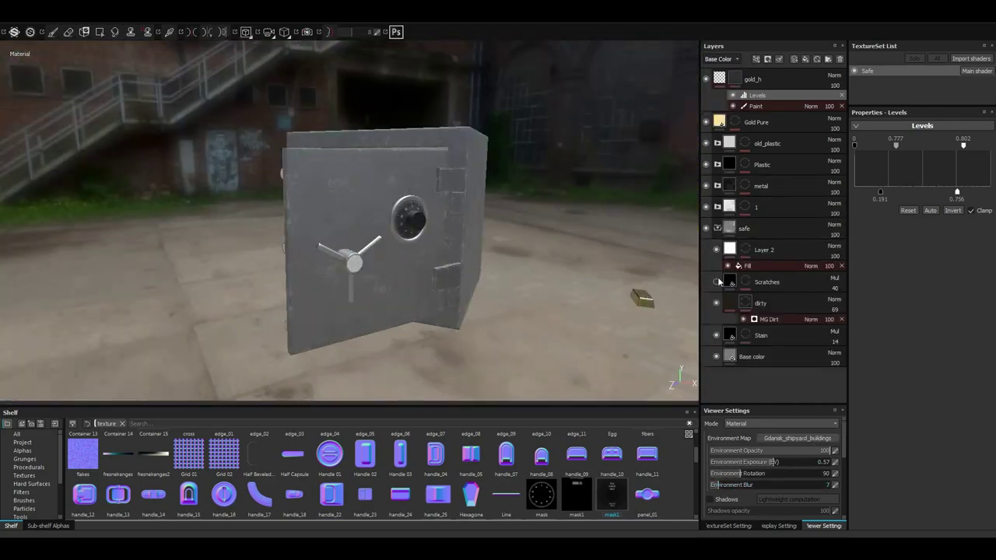